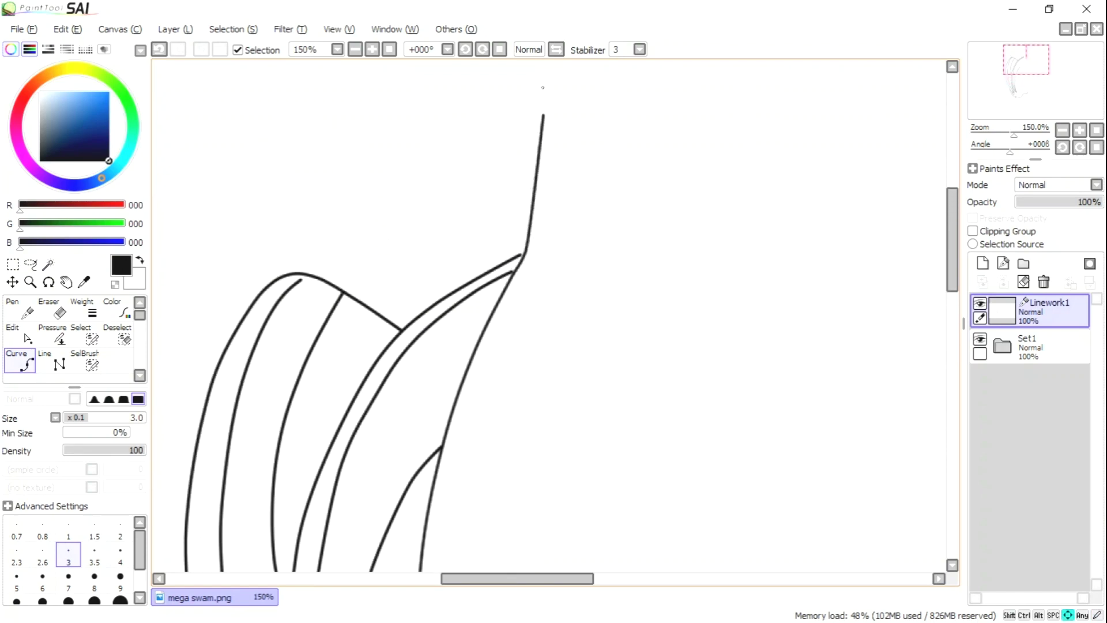
- Draw the outline of the tallest head fin with the Curve tool, from its high peak down to a rounded lower tip
{"action": "left_click", "coordinate": [568, 168]}
{"action": "scroll", "coordinate": [547, 317], "scroll_direction": "up", "scroll_amount": 1}
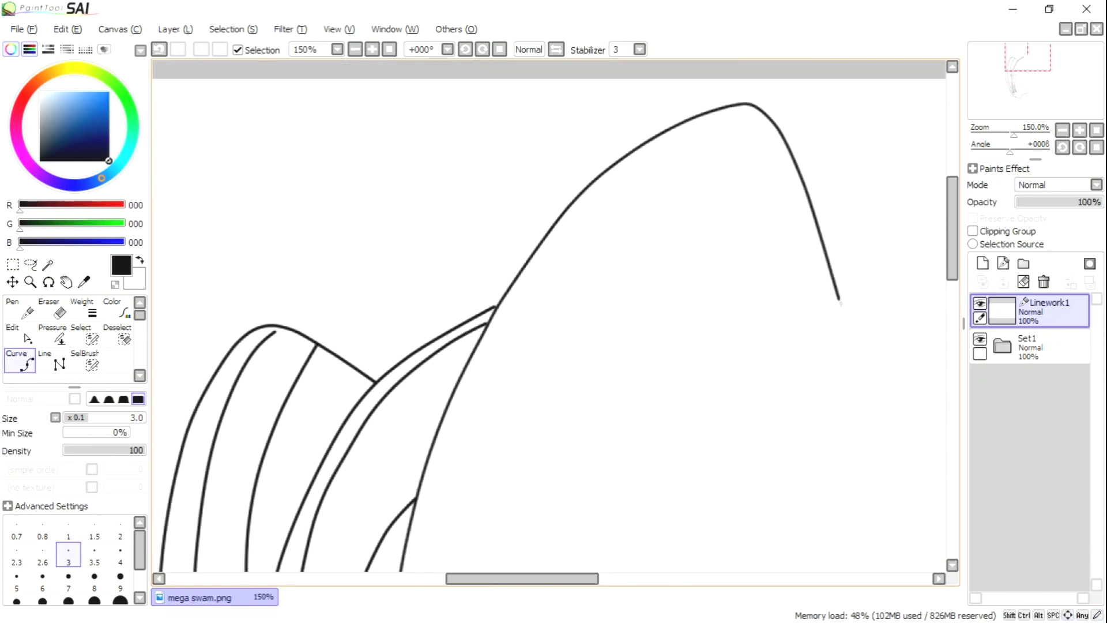
{"action": "scroll", "coordinate": [847, 320], "scroll_direction": "down", "scroll_amount": 5}
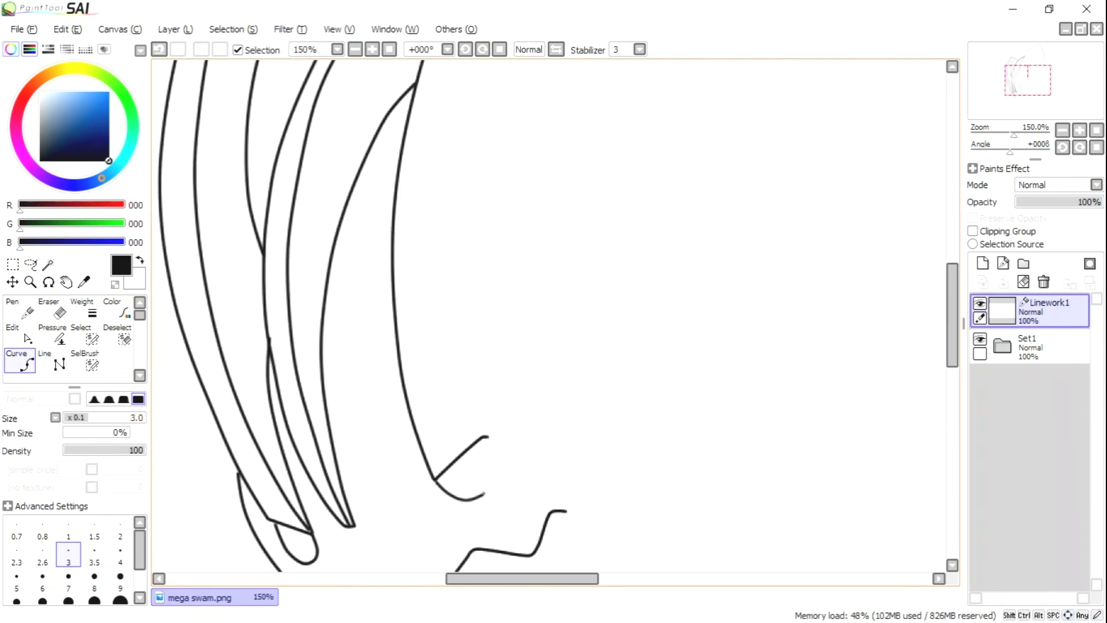
{"action": "scroll", "coordinate": [483, 282], "scroll_direction": "up", "scroll_amount": 5}
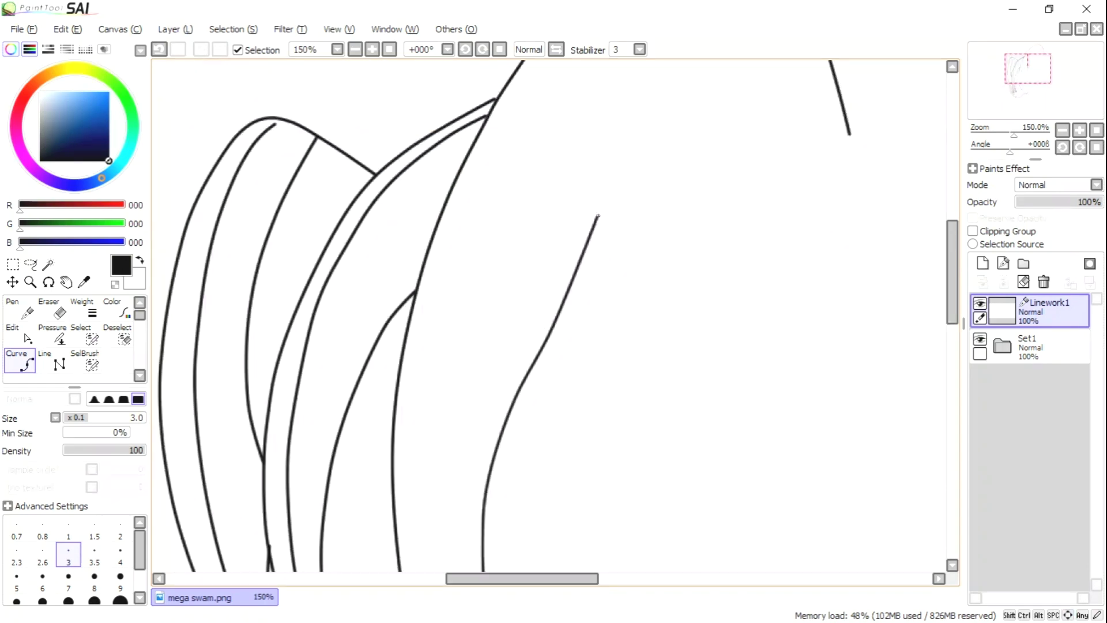
{"action": "scroll", "coordinate": [886, 197], "scroll_direction": "up", "scroll_amount": 2}
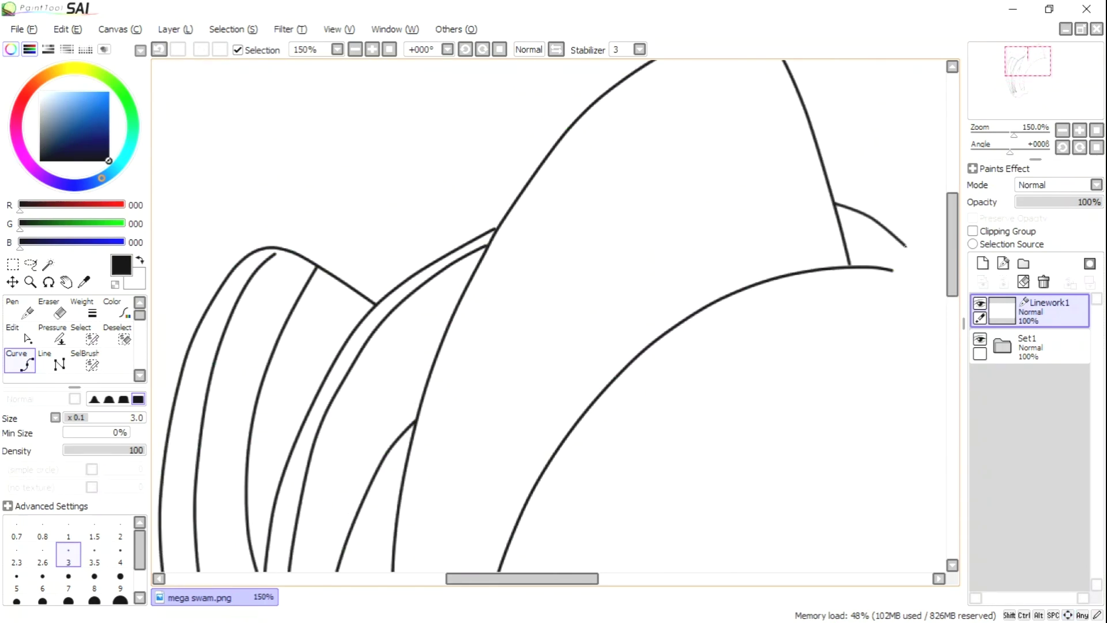
- Add an inner contour line following the tall fin's outer edge from its peak down to the band at the lower tip
{"action": "scroll", "coordinate": [547, 317], "scroll_direction": "up", "scroll_amount": 1}
{"action": "left_click", "coordinate": [742, 110]}
{"action": "scroll", "coordinate": [548, 317], "scroll_direction": "down", "scroll_amount": 1}
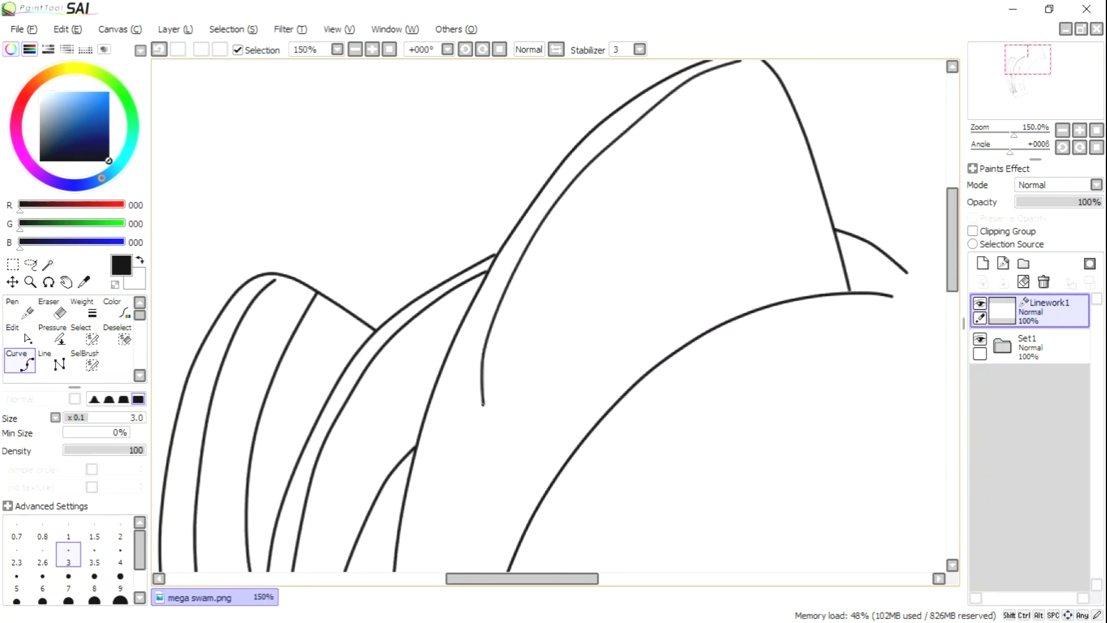
{"action": "scroll", "coordinate": [547, 317], "scroll_direction": "down", "scroll_amount": 4}
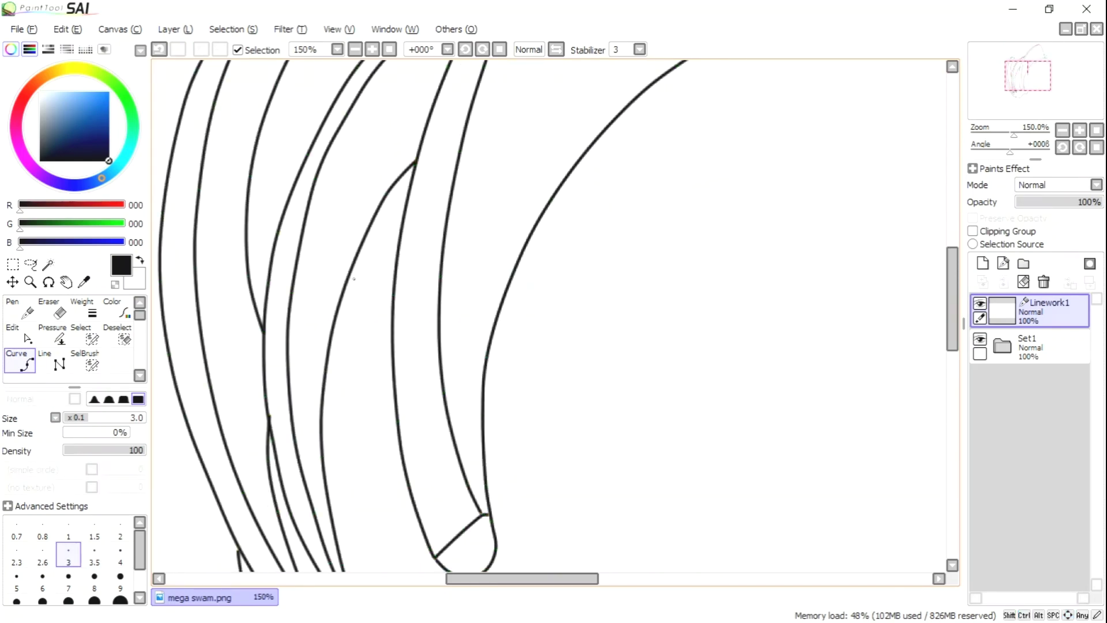
- Set the line size to 1 and draw a small arc inside each of the two rounded fin tips
{"action": "scroll", "coordinate": [660, 309], "scroll_direction": "down", "scroll_amount": 4}
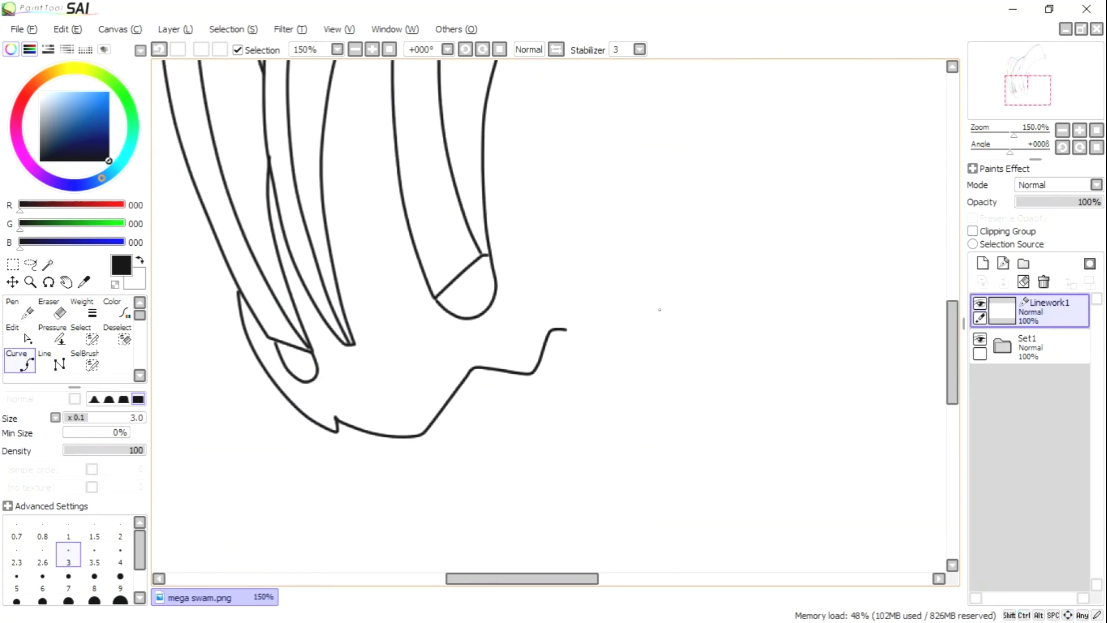
{"action": "scroll", "coordinate": [294, 353], "scroll_direction": "up", "scroll_amount": 2}
{"action": "left_click", "coordinate": [69, 530]}
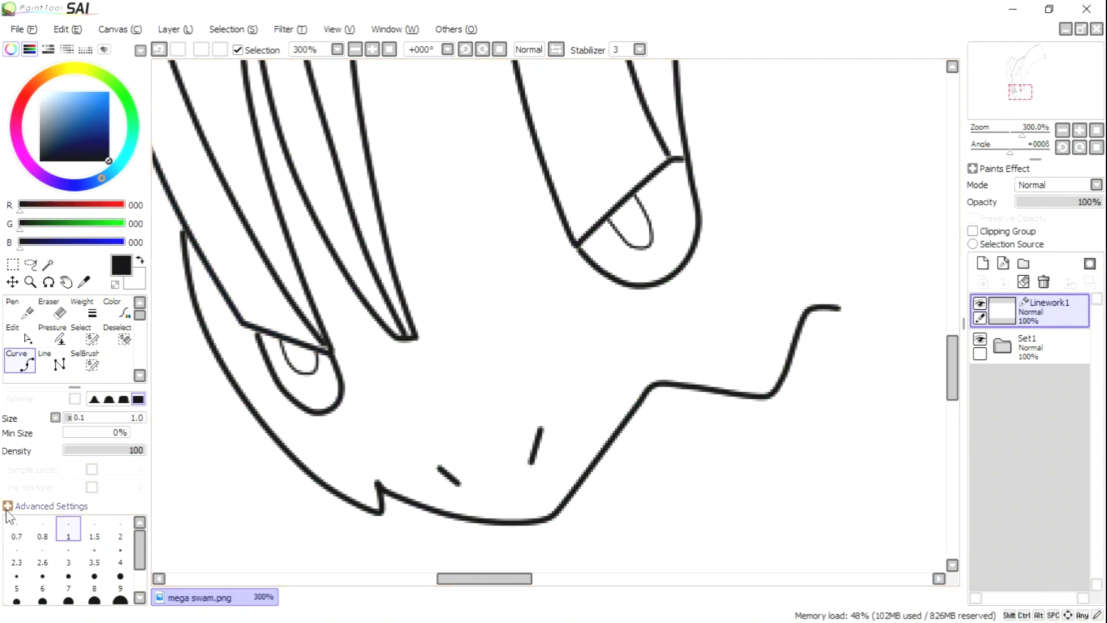
- Set the line size back to 3 and draw the lower jaw curve and the head-top arcs between the fins
{"action": "left_click", "coordinate": [68, 557]}
{"action": "left_click", "coordinate": [581, 488]}
{"action": "scroll", "coordinate": [853, 407], "scroll_direction": "down", "scroll_amount": 5}
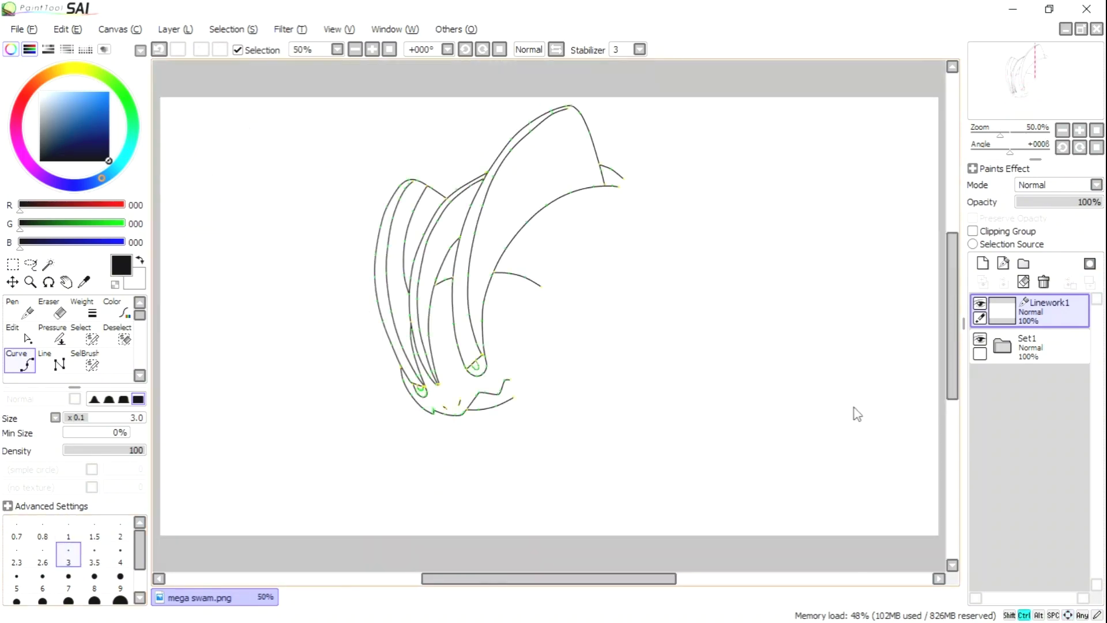
- Draw the pointed cheek flap behind the jaw and the long narrow spike rising above it
{"action": "scroll", "coordinate": [854, 407], "scroll_direction": "up", "scroll_amount": 2}
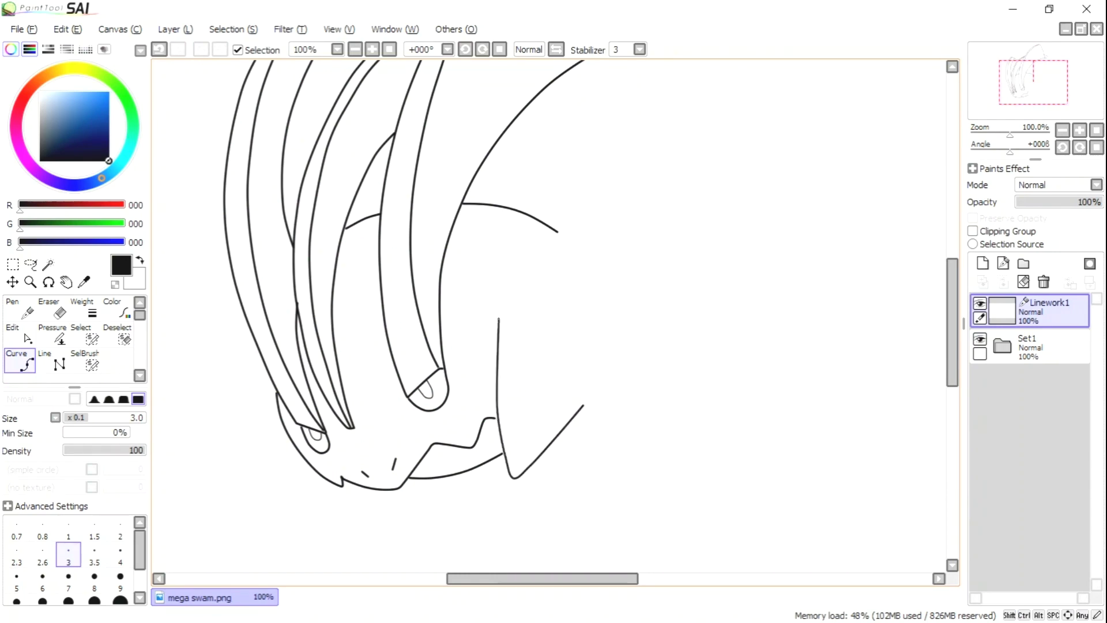
{"action": "scroll", "coordinate": [384, 391], "scroll_direction": "up", "scroll_amount": 5}
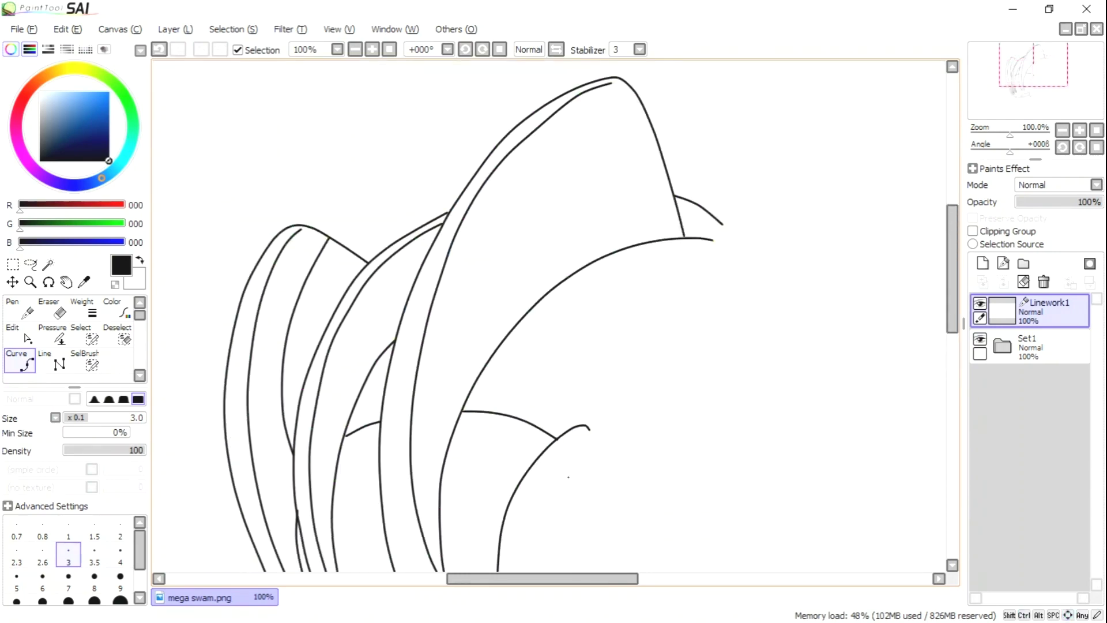
{"action": "left_click", "coordinate": [571, 476]}
{"action": "left_click", "coordinate": [662, 420]}
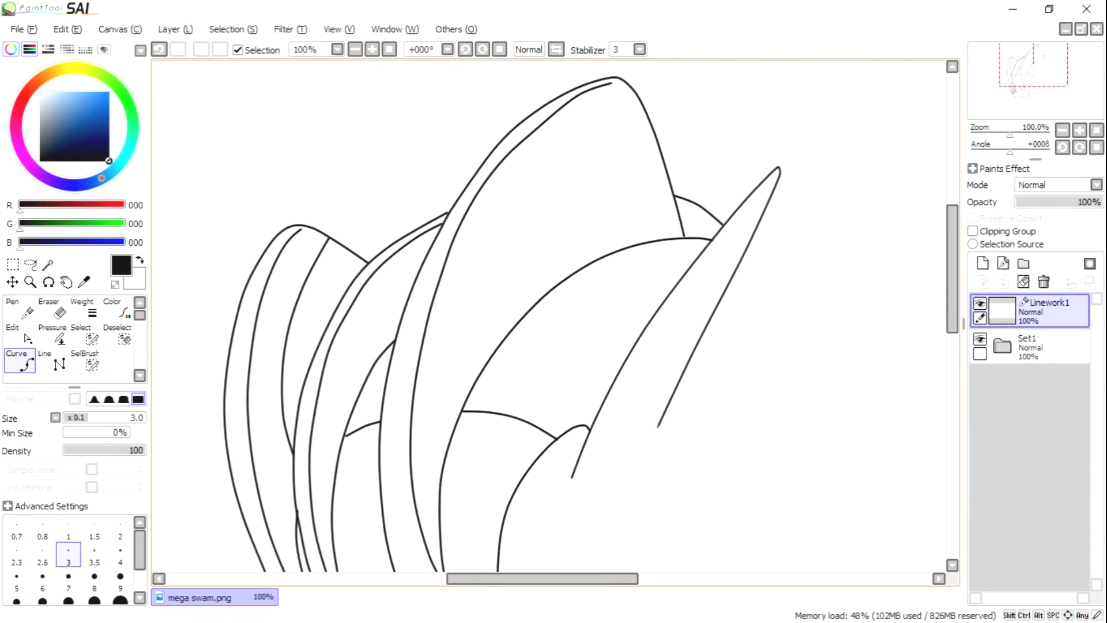
- Draw a second, lower spike behind the cheek and adjust the first spike's lower end point to meet its edge
{"action": "scroll", "coordinate": [592, 513], "scroll_direction": "down", "scroll_amount": 3}
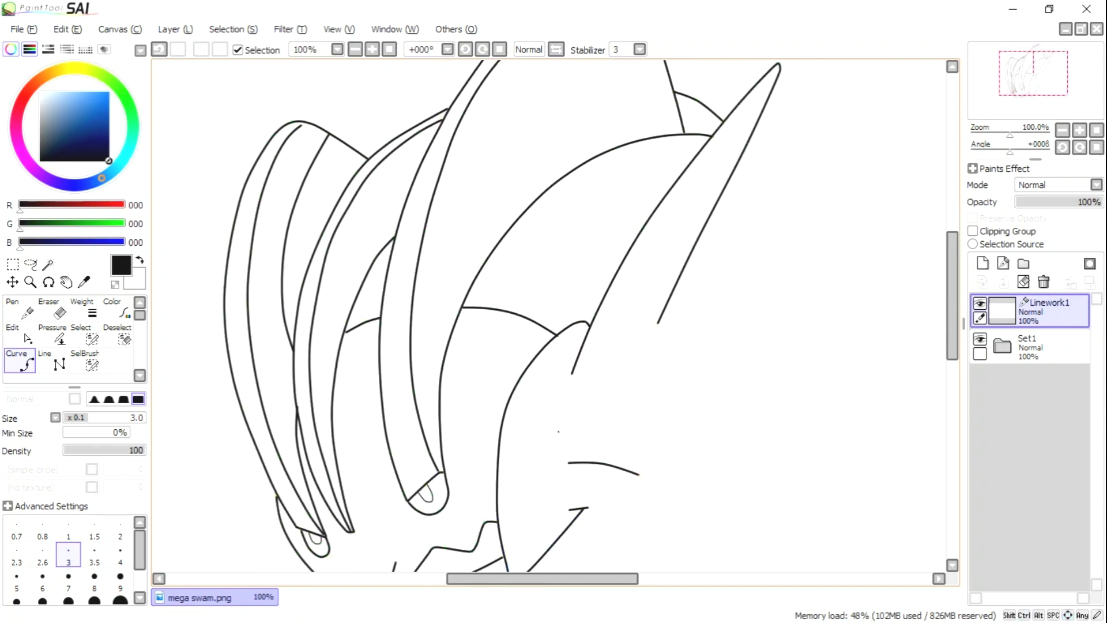
{"action": "left_click", "coordinate": [599, 377]}
{"action": "left_click", "coordinate": [657, 323]}
{"action": "left_click", "coordinate": [749, 271]}
{"action": "left_click", "coordinate": [700, 353]}
{"action": "left_click", "coordinate": [623, 435]}
{"action": "double_click", "coordinate": [593, 459]}
{"action": "key", "text": "ctrl"}
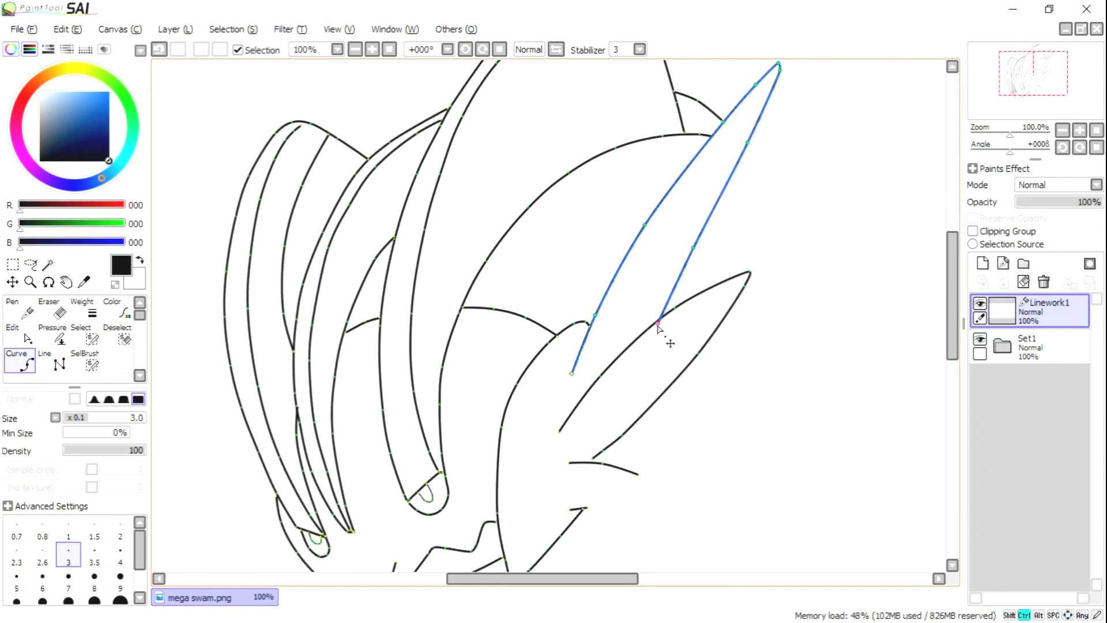
{"action": "double_click", "coordinate": [657, 324]}
- Draw the rounded oval shape behind the upper spike, interrupting its outline where the spike crosses it
{"action": "scroll", "coordinate": [645, 473], "scroll_direction": "up", "scroll_amount": 3}
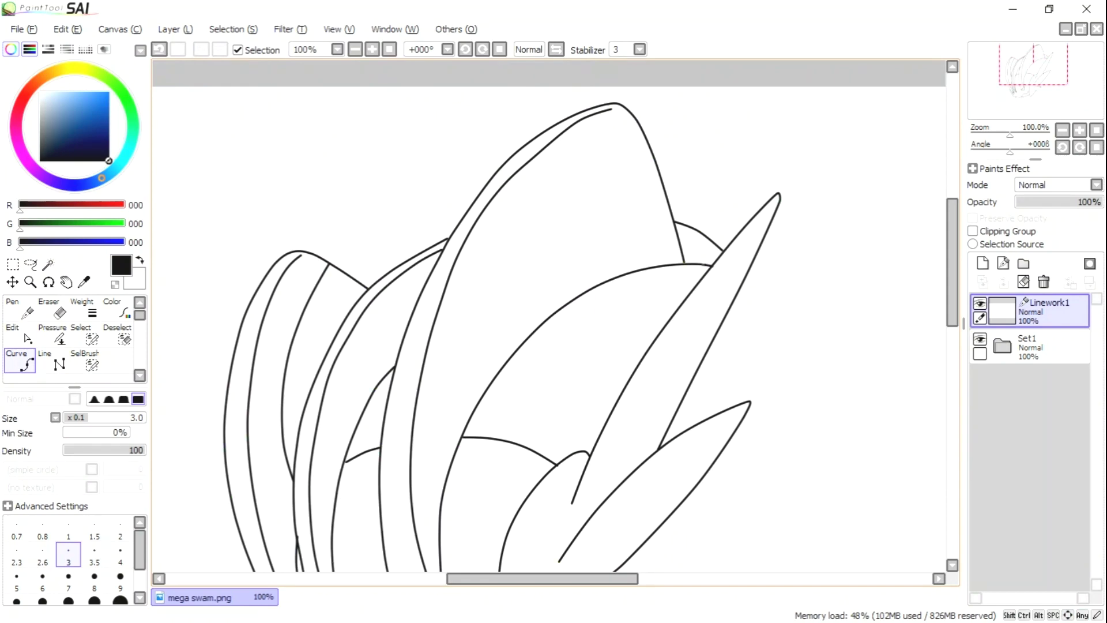
{"action": "left_click", "coordinate": [709, 266]}
{"action": "double_click", "coordinate": [628, 314]}
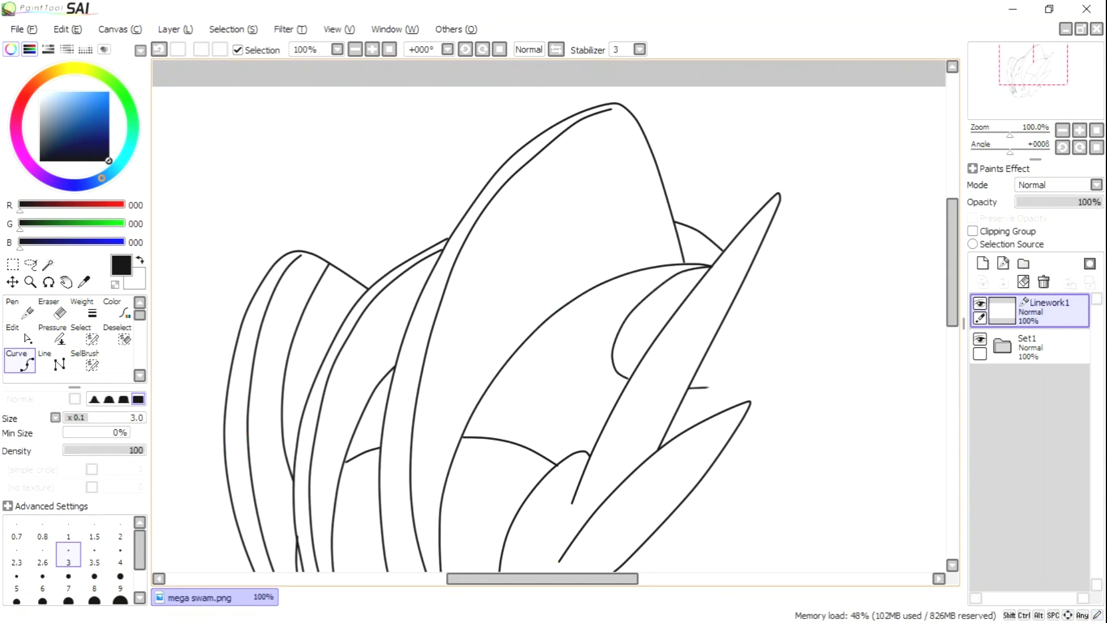
{"action": "scroll", "coordinate": [758, 282], "scroll_direction": "down", "scroll_amount": 1}
- Add the short curve under the lower spike and draw the outer back curve descending from the oval
{"action": "scroll", "coordinate": [682, 152], "scroll_direction": "up", "scroll_amount": 2}
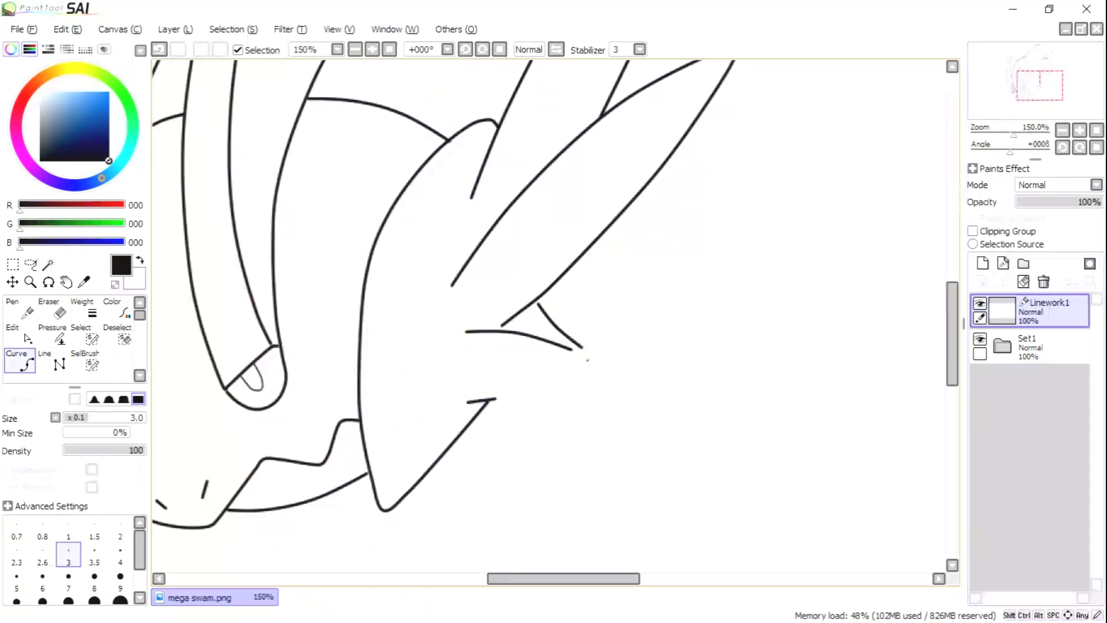
{"action": "left_click", "coordinate": [885, 369]}
{"action": "double_click", "coordinate": [885, 389]}
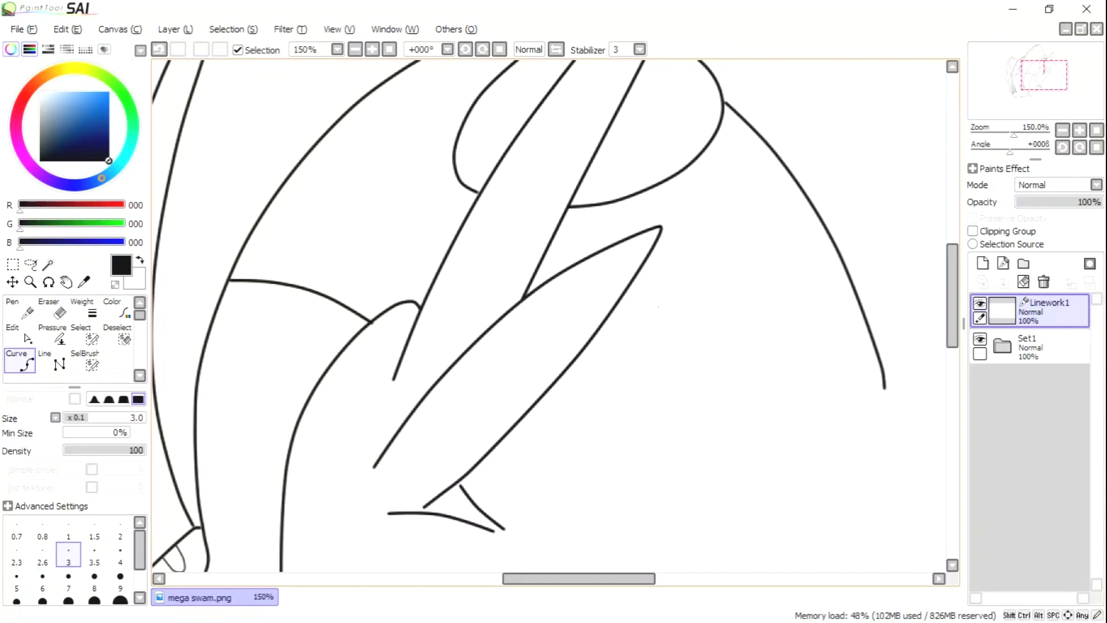
- Draw the inner arch beneath the outer back curve and extend the arm's outer line downward
{"action": "scroll", "coordinate": [750, 288], "scroll_direction": "right", "scroll_amount": 1}
{"action": "left_click", "coordinate": [631, 263]}
{"action": "left_click", "coordinate": [866, 454]}
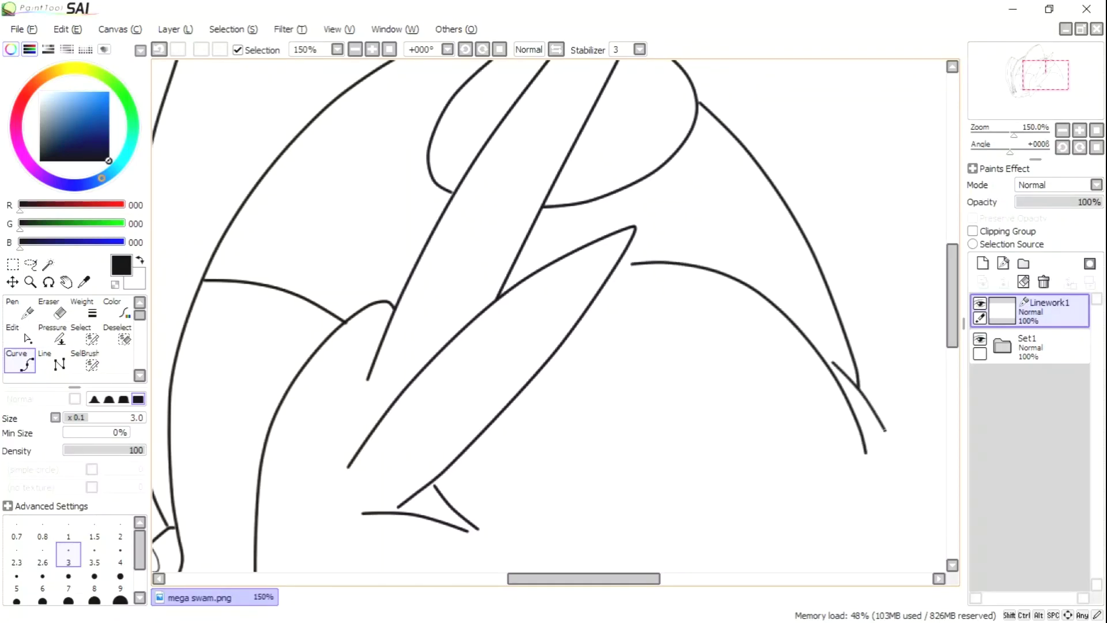
{"action": "scroll", "coordinate": [518, 405], "scroll_direction": "down", "scroll_amount": 3}
{"action": "scroll", "coordinate": [518, 405], "scroll_direction": "down", "scroll_amount": 3}
- Draw two nearly parallel curves under the jaw, running back from the chin below the cheek flap
{"action": "scroll", "coordinate": [517, 405], "scroll_direction": "up", "scroll_amount": 2}
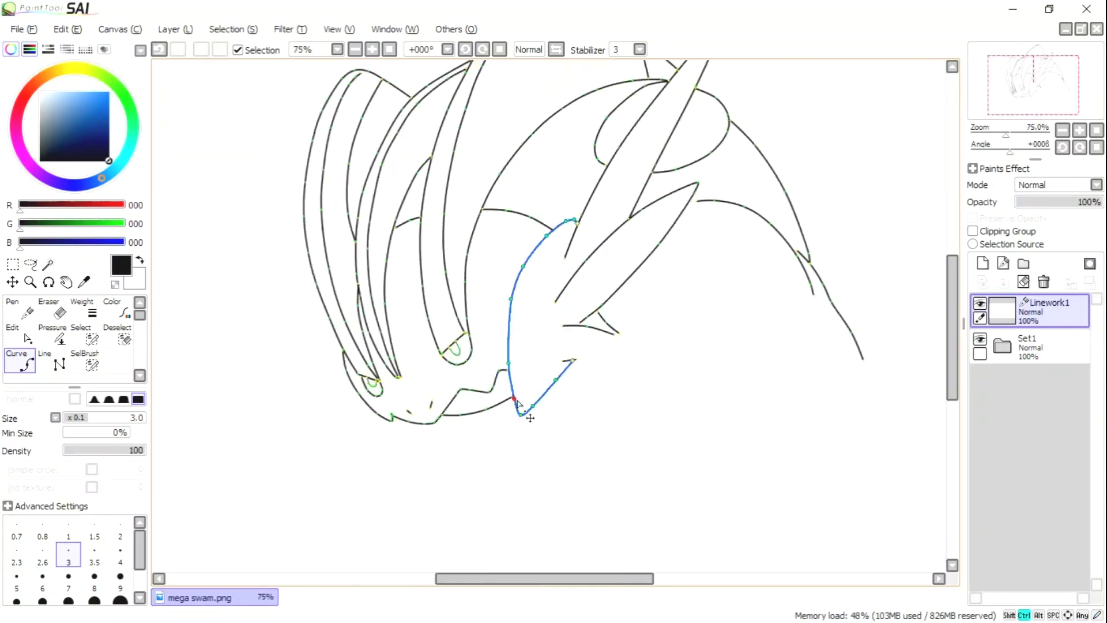
{"action": "scroll", "coordinate": [518, 405], "scroll_direction": "up", "scroll_amount": 2}
{"action": "mouse_move", "coordinate": [404, 379]}
{"action": "left_mouse_down"}
{"action": "mouse_move", "coordinate": [570, 425]}
{"action": "mouse_move", "coordinate": [654, 422]}
{"action": "left_mouse_up"}
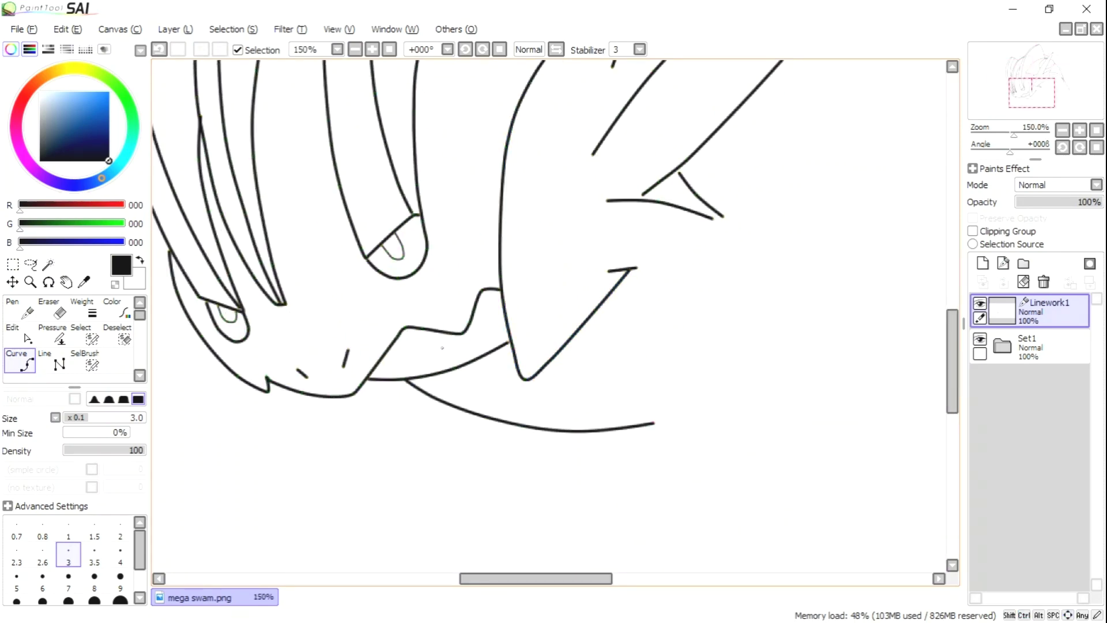
{"action": "left_click_drag", "start_coordinate": [472, 363], "coordinate": [653, 414]}
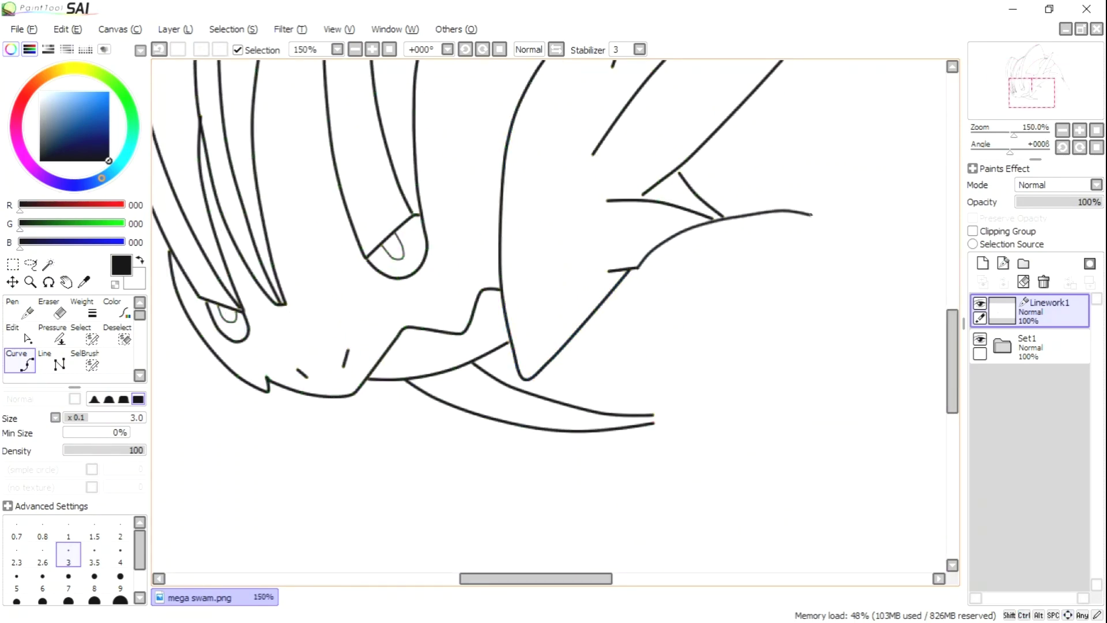
- Draw three rounded finger shapes stacked vertically beside the cheek flap to form the fist
{"action": "left_click_drag", "start_coordinate": [737, 336], "coordinate": [754, 337]}
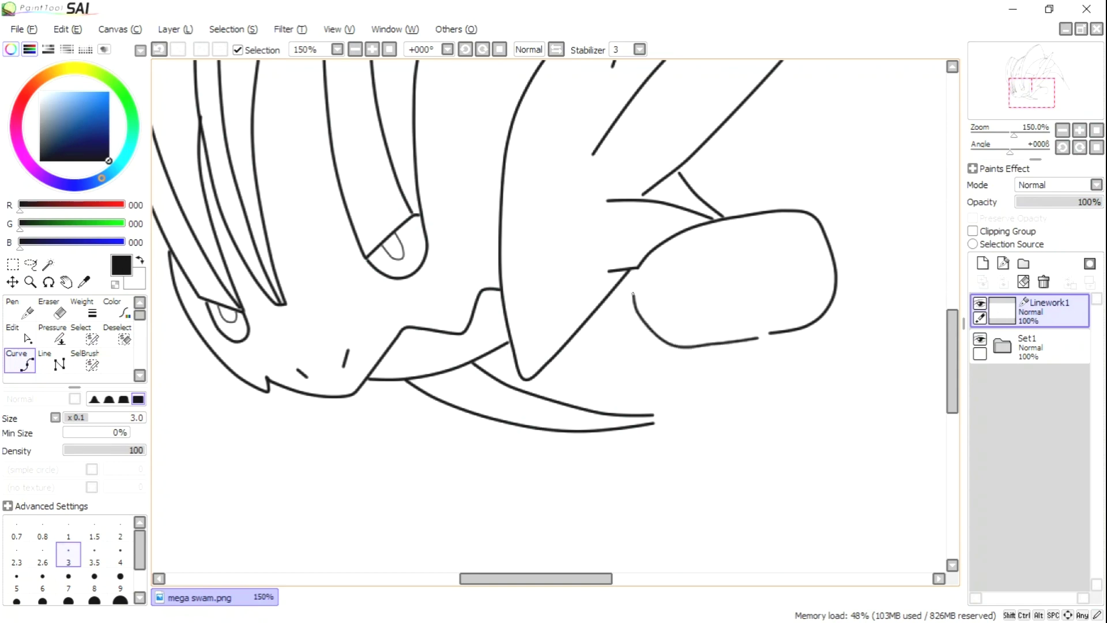
{"action": "left_click_drag", "start_coordinate": [632, 294], "coordinate": [638, 268]}
{"action": "left_click", "coordinate": [659, 372]}
{"action": "left_click", "coordinate": [679, 456]}
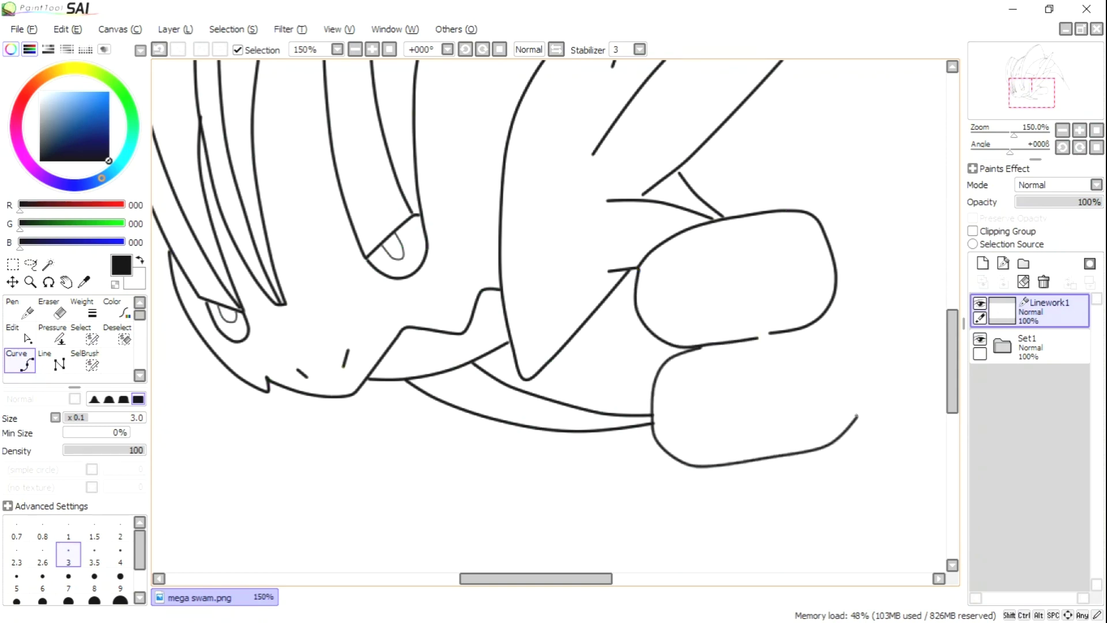
{"action": "scroll", "coordinate": [716, 353], "scroll_direction": "down", "scroll_amount": 5}
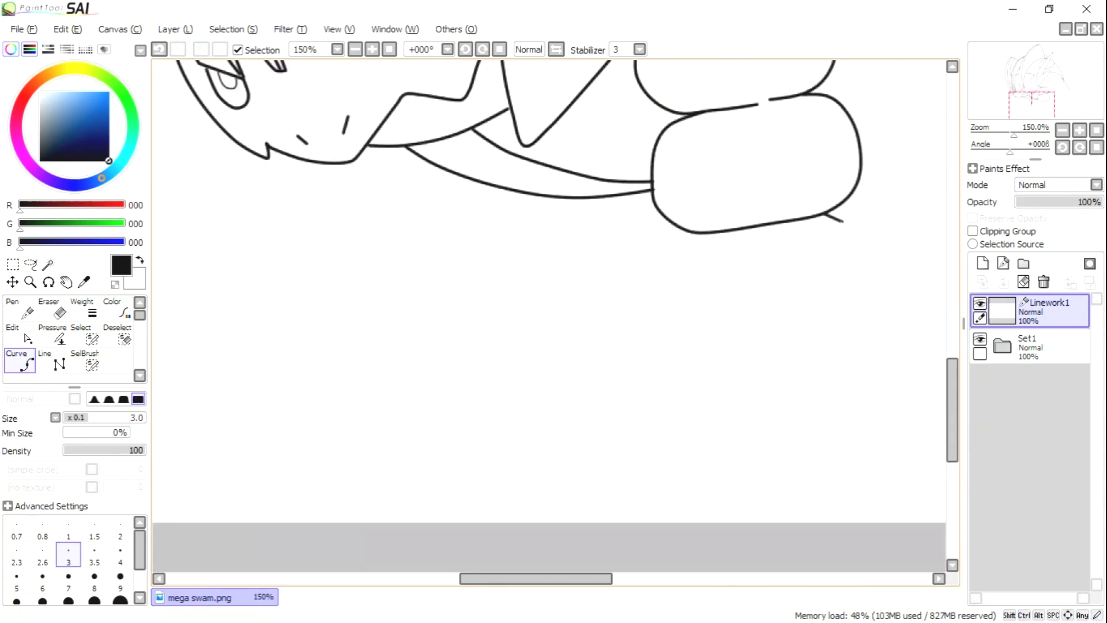
{"action": "scroll", "coordinate": [749, 325], "scroll_direction": "up", "scroll_amount": 3}
{"action": "scroll", "coordinate": [669, 330], "scroll_direction": "down", "scroll_amount": 3}
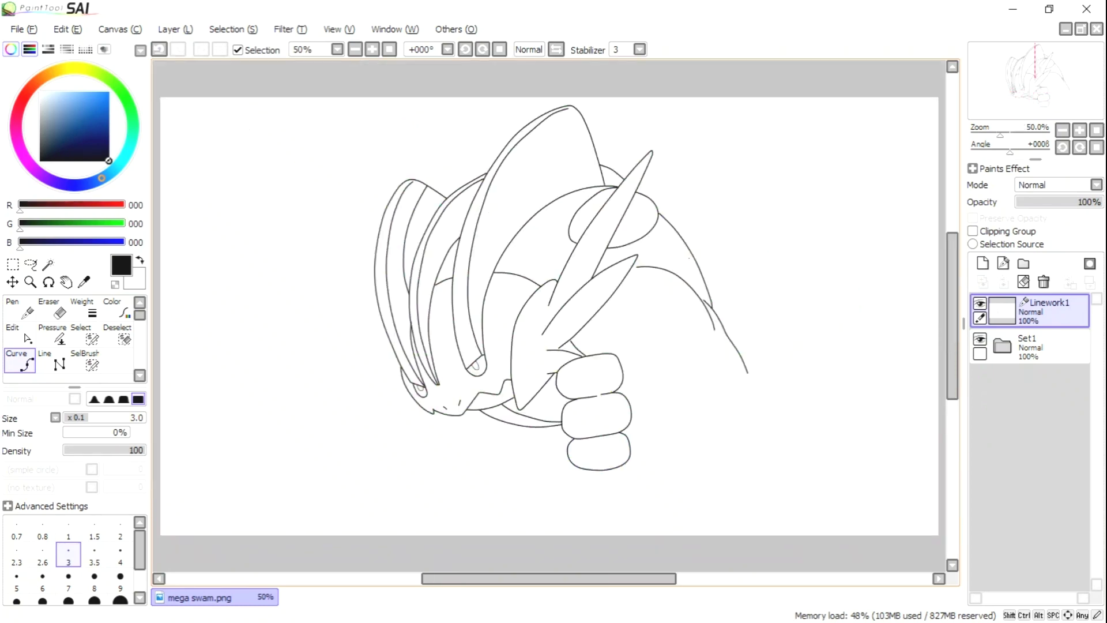
- Draw the almond-shaped patch behind the fist with its inner dividing curve, the arc above it and the connecting hand lines
{"action": "scroll", "coordinate": [670, 331], "scroll_direction": "up", "scroll_amount": 3}
{"action": "scroll", "coordinate": [489, 274], "scroll_direction": "down", "scroll_amount": 2}
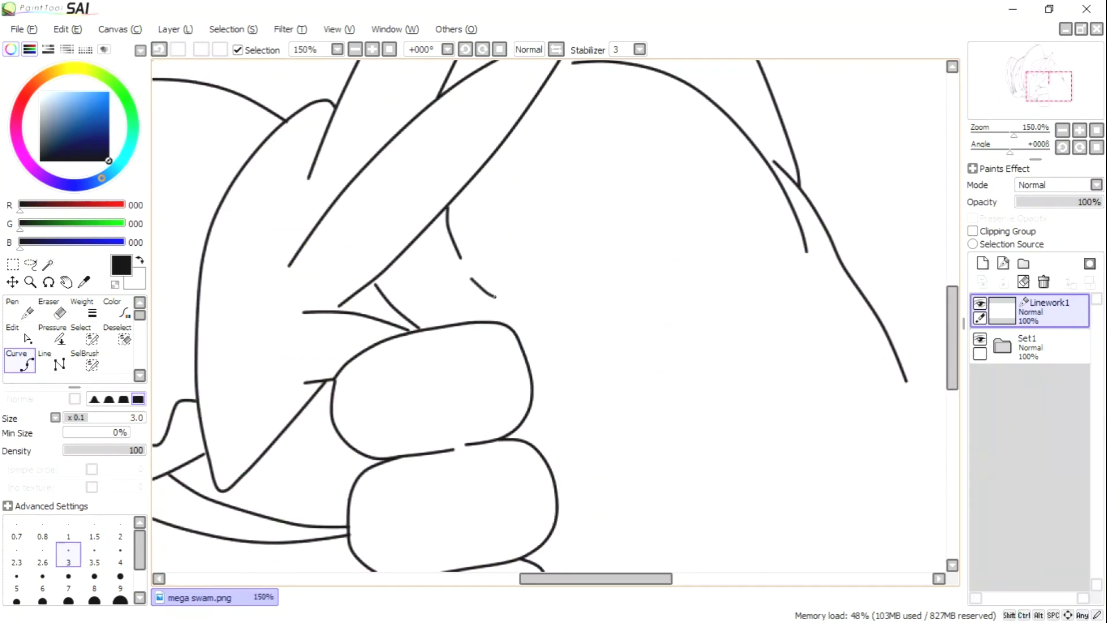
{"action": "mouse_move", "coordinate": [576, 263]}
{"action": "left_mouse_down"}
{"action": "mouse_move", "coordinate": [668, 215]}
{"action": "mouse_move", "coordinate": [751, 236]}
{"action": "mouse_move", "coordinate": [793, 275]}
{"action": "mouse_move", "coordinate": [778, 304]}
{"action": "mouse_move", "coordinate": [672, 312]}
{"action": "mouse_move", "coordinate": [571, 269]}
{"action": "left_mouse_up"}
{"action": "scroll", "coordinate": [569, 270], "scroll_direction": "up", "scroll_amount": 1}
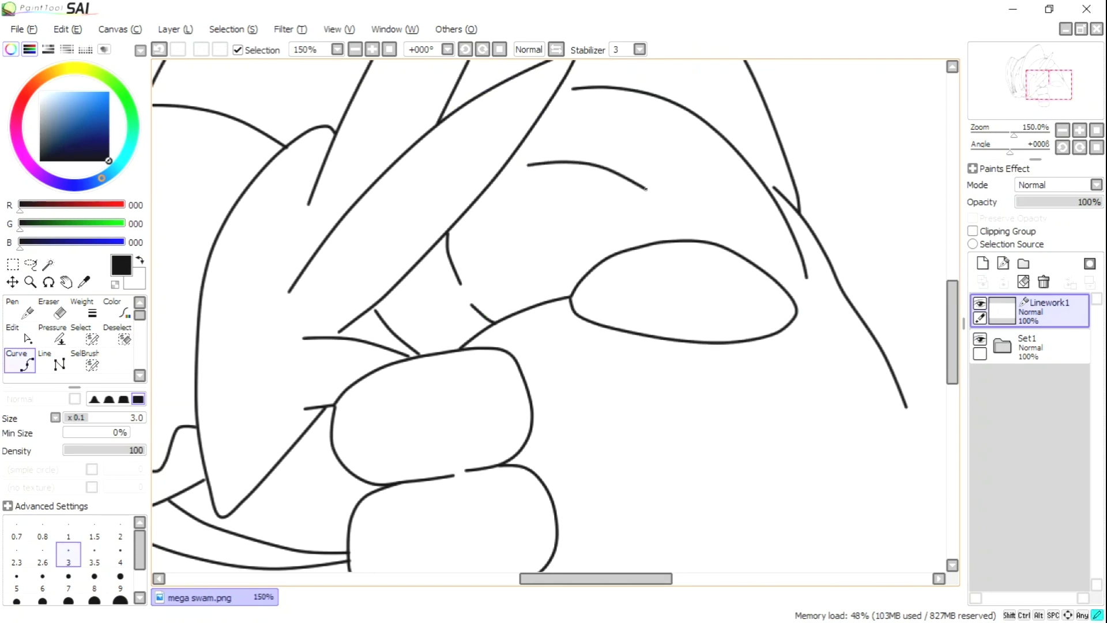
{"action": "mouse_move", "coordinate": [646, 189]}
{"action": "left_mouse_down"}
{"action": "mouse_move", "coordinate": [709, 258]}
{"action": "mouse_move", "coordinate": [727, 345]}
{"action": "left_mouse_up"}
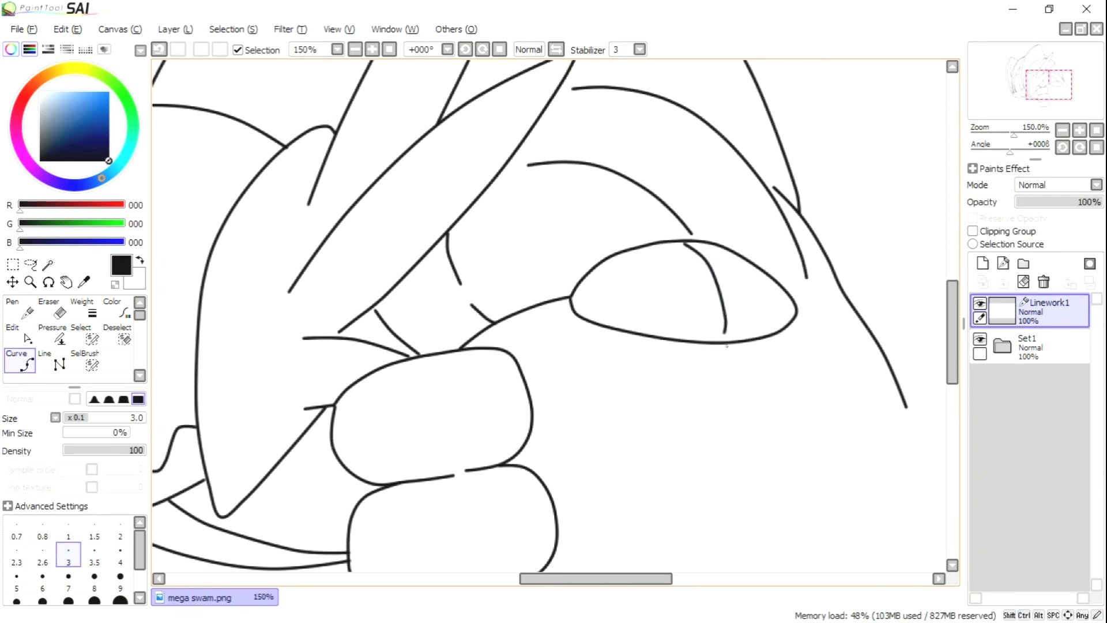
- Continue the arm's outer line into a large rounded curve down the back of the forearm
{"action": "left_click", "coordinate": [906, 407]}
{"action": "scroll", "coordinate": [865, 461], "scroll_direction": "down", "scroll_amount": 6}
{"action": "left_click", "coordinate": [923, 345]}
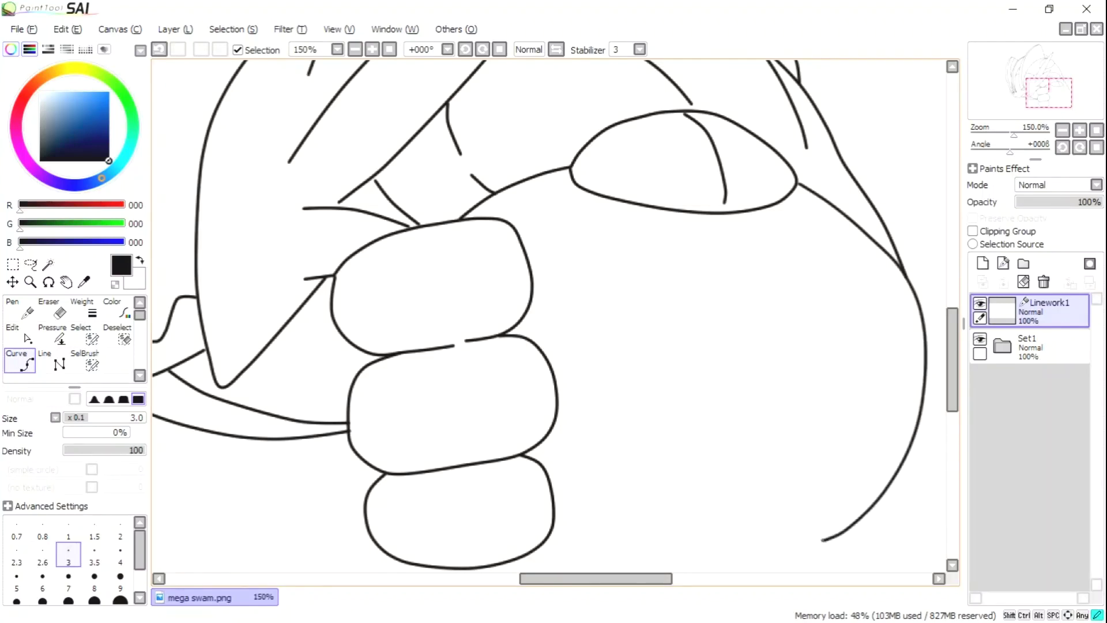
- Draw a closed almond-shaped patch at the lower end of the forearm curve
{"action": "scroll", "coordinate": [824, 519], "scroll_direction": "down", "scroll_amount": 3}
{"action": "left_click", "coordinate": [824, 435]}
{"action": "left_click", "coordinate": [776, 408]}
{"action": "left_click", "coordinate": [735, 402]}
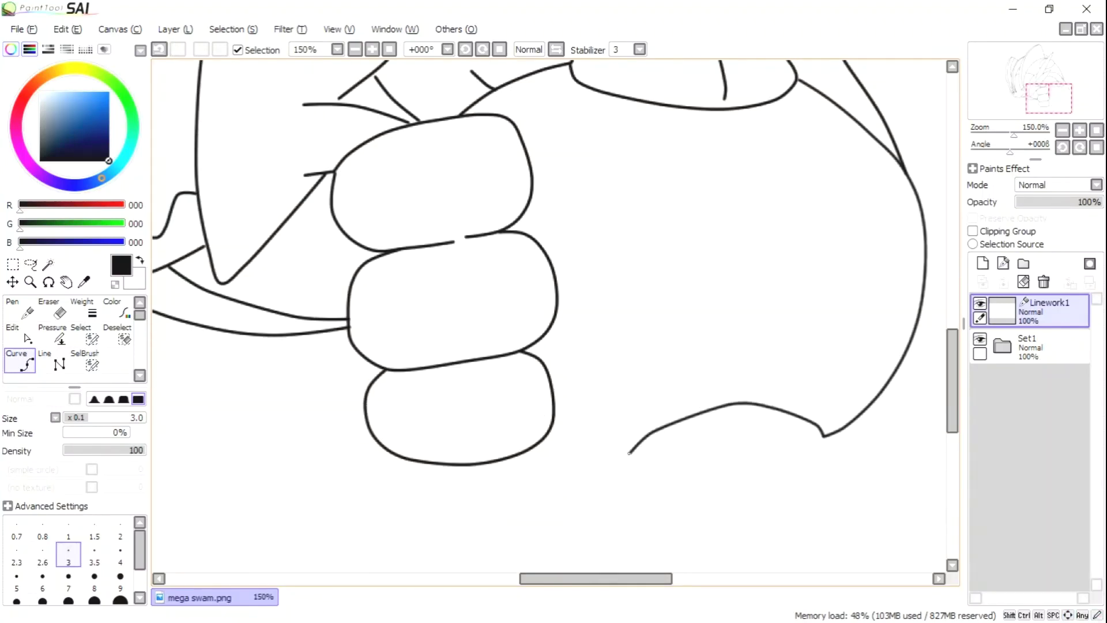
{"action": "left_click", "coordinate": [650, 433]}
{"action": "left_click", "coordinate": [623, 465]}
{"action": "left_click", "coordinate": [680, 488]}
{"action": "left_click", "coordinate": [754, 484]}
{"action": "left_click", "coordinate": [807, 457]}
{"action": "double_click", "coordinate": [825, 436]}
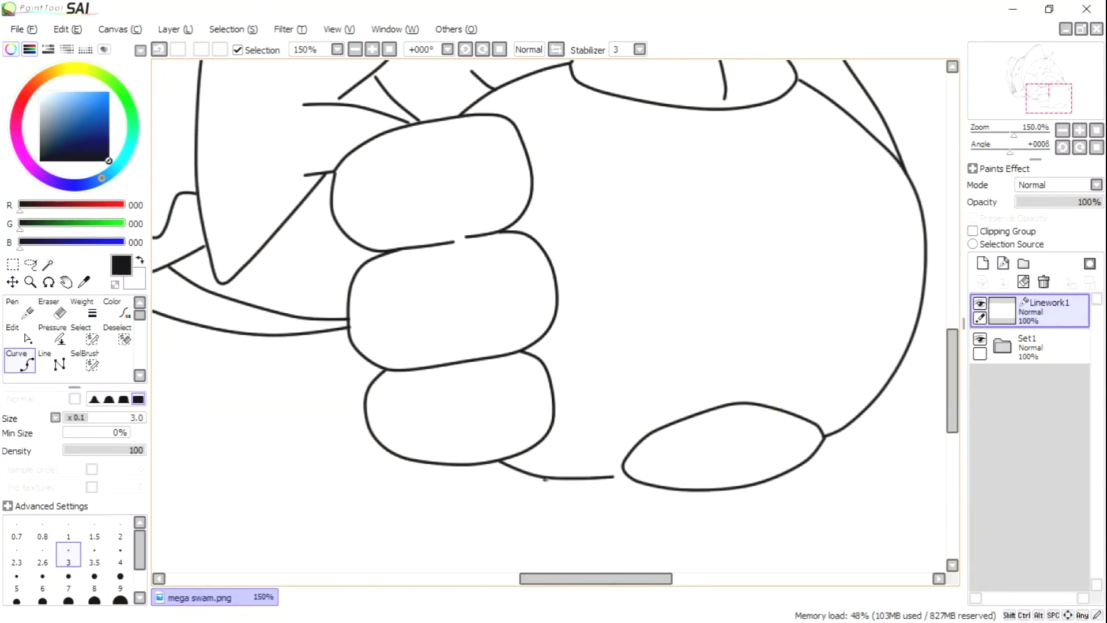
- Connect the lowest finger to the lower patch with a curve and draw a closed round shape inside the forearm
{"action": "scroll", "coordinate": [731, 346], "scroll_direction": "down", "scroll_amount": 2}
{"action": "scroll", "coordinate": [731, 344], "scroll_direction": "up", "scroll_amount": 4}
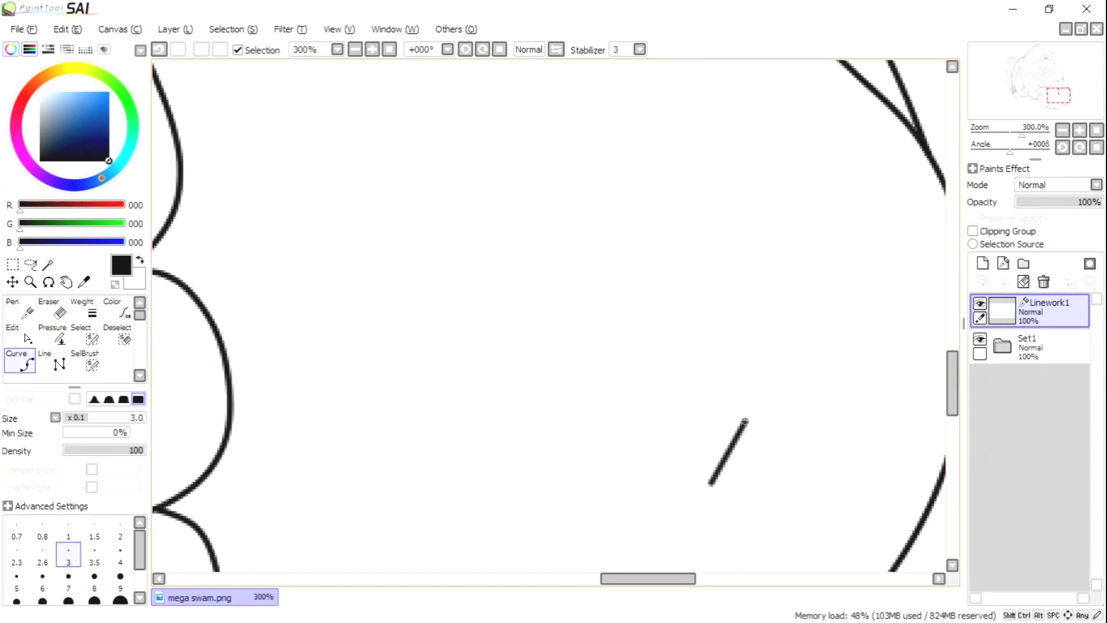
{"action": "left_click", "coordinate": [761, 248]}
{"action": "left_click", "coordinate": [606, 88]}
{"action": "left_click", "coordinate": [346, 190]}
{"action": "left_click", "coordinate": [461, 502]}
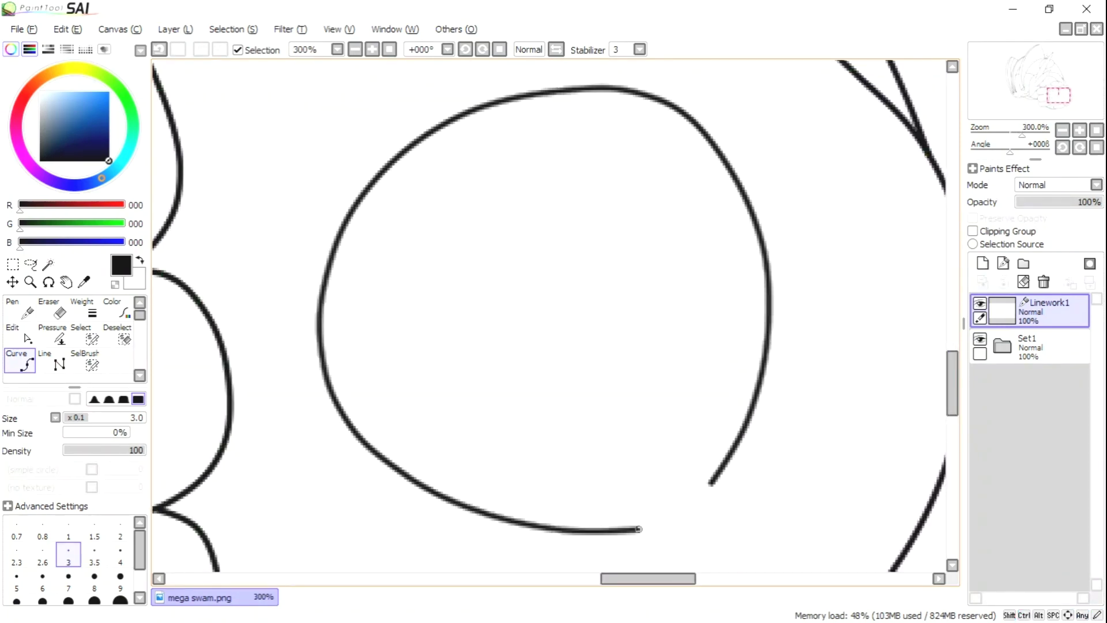
{"action": "double_click", "coordinate": [710, 483]}
- Add a crescent-shaped curve along the rear edge of the round shape on the forearm
{"action": "left_click", "coordinate": [705, 129]}
{"action": "left_click", "coordinate": [830, 190]}
{"action": "left_click", "coordinate": [878, 322]}
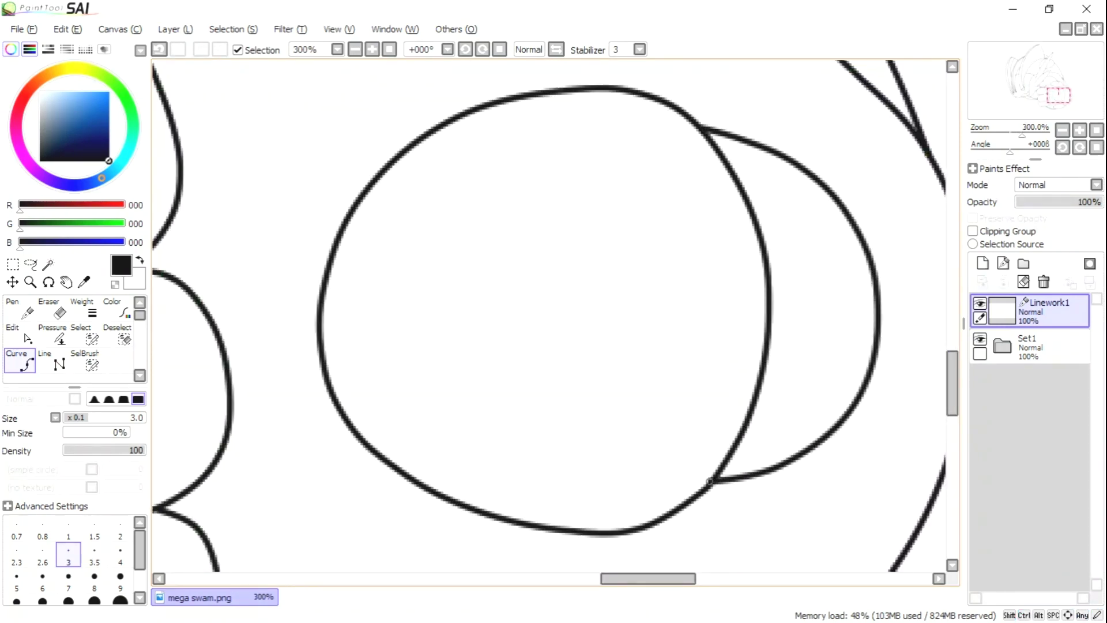
- Draw a long pointed spike extending outward from the outer edge of the head's fins with the Curve tool
{"action": "scroll", "coordinate": [887, 368], "scroll_direction": "down", "scroll_amount": 4}
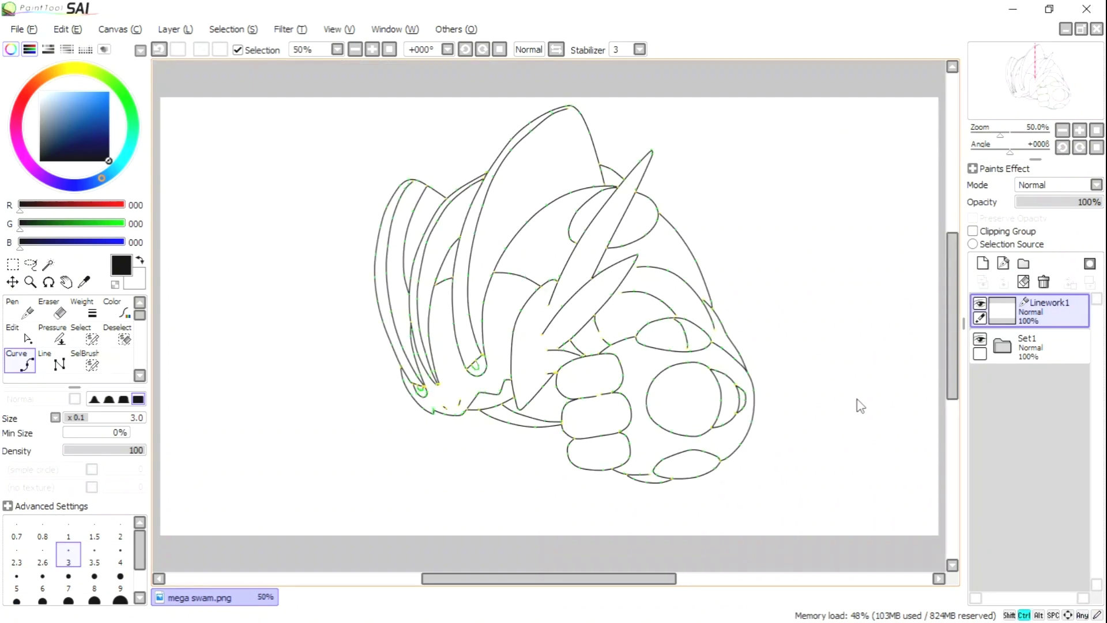
{"action": "scroll", "coordinate": [354, 404], "scroll_direction": "up", "scroll_amount": 3}
{"action": "scroll", "coordinate": [353, 404], "scroll_direction": "up", "scroll_amount": 3}
{"action": "left_click", "coordinate": [449, 251]}
{"action": "left_click", "coordinate": [235, 66]}
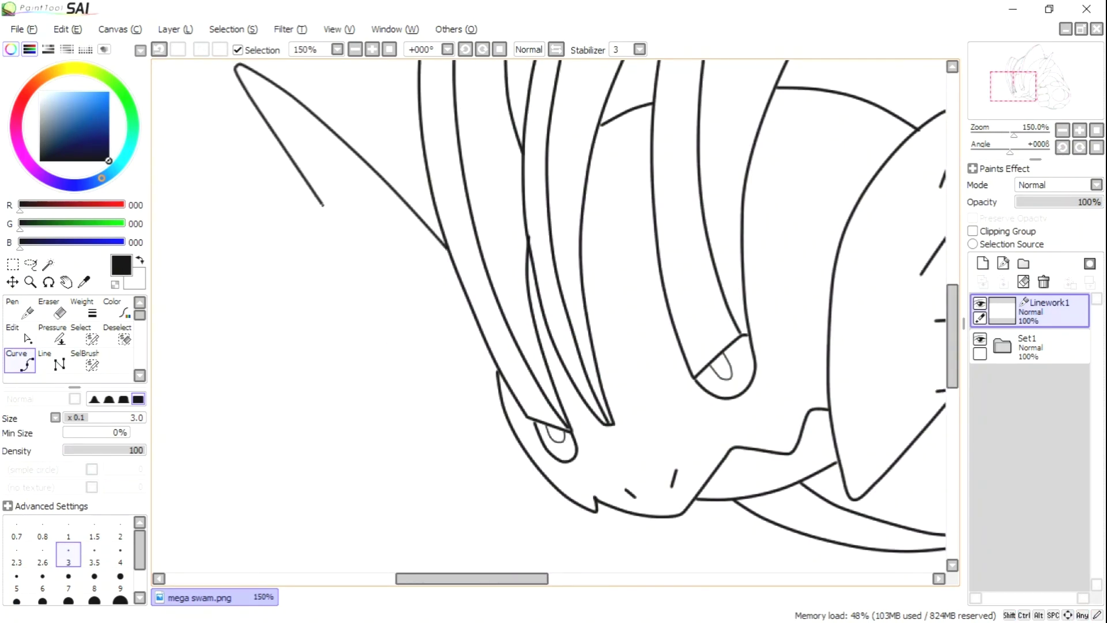
{"action": "double_click", "coordinate": [477, 359]}
- Draw a second, shorter spike and the jagged cheek spikes down to the chin, plus a short line joining the two upper spikes
{"action": "left_click", "coordinate": [458, 348]}
{"action": "left_click", "coordinate": [292, 319]}
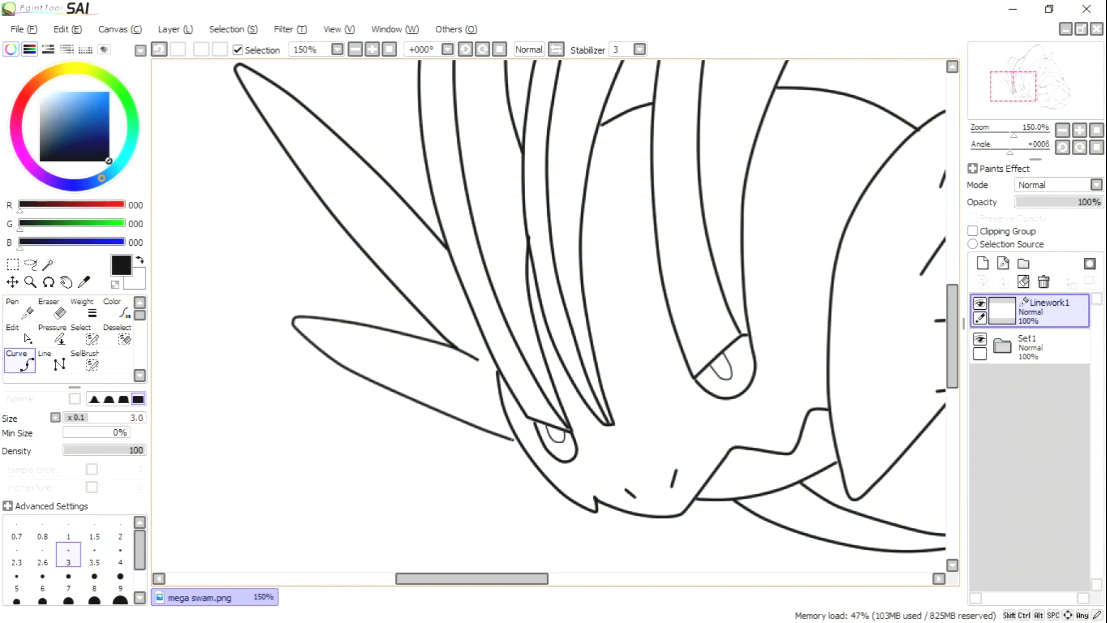
{"action": "left_click", "coordinate": [513, 441]}
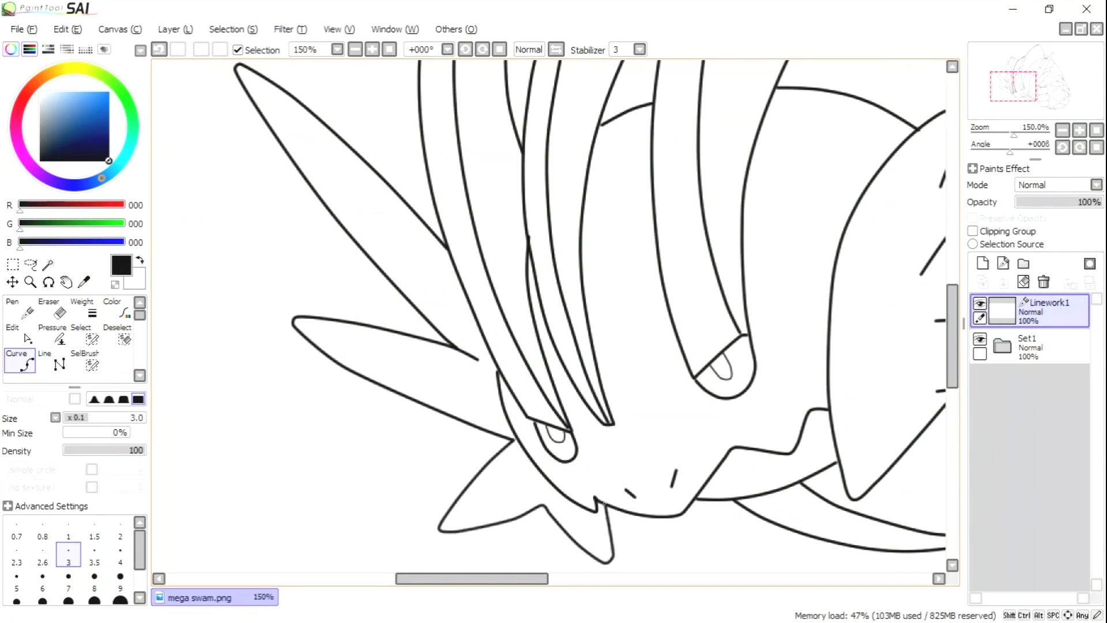
{"action": "scroll", "coordinate": [556, 321], "scroll_direction": "down", "scroll_amount": 3}
{"action": "scroll", "coordinate": [353, 397], "scroll_direction": "up", "scroll_amount": 3}
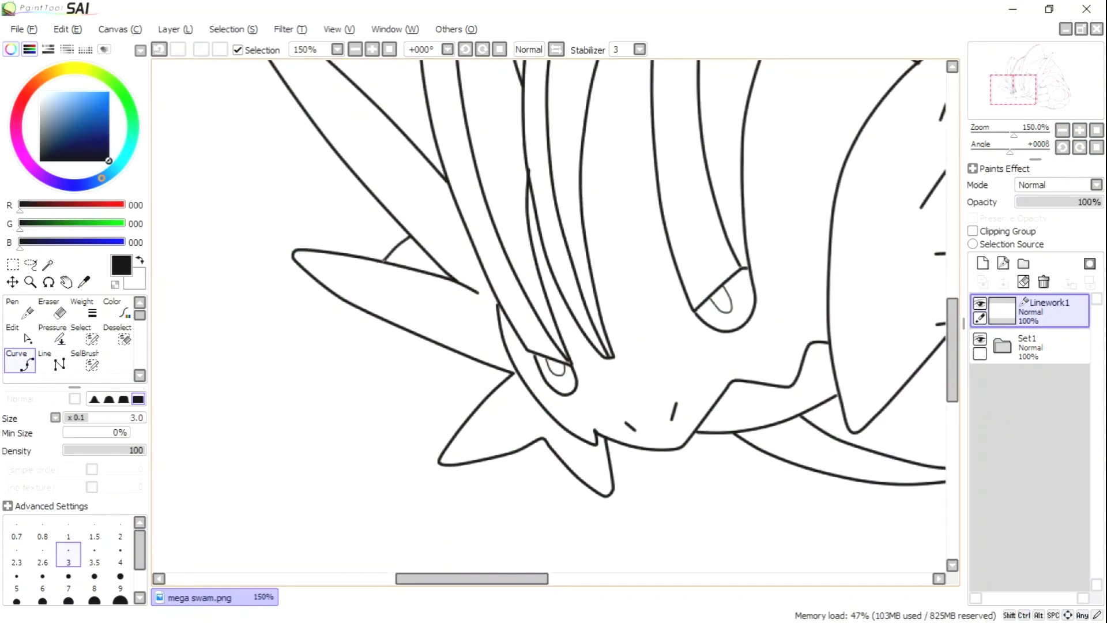
- Draw the far arm's upper outline behind the cheek spikes, including the round knob with its inner arc
{"action": "scroll", "coordinate": [367, 374], "scroll_direction": "down", "scroll_amount": 3}
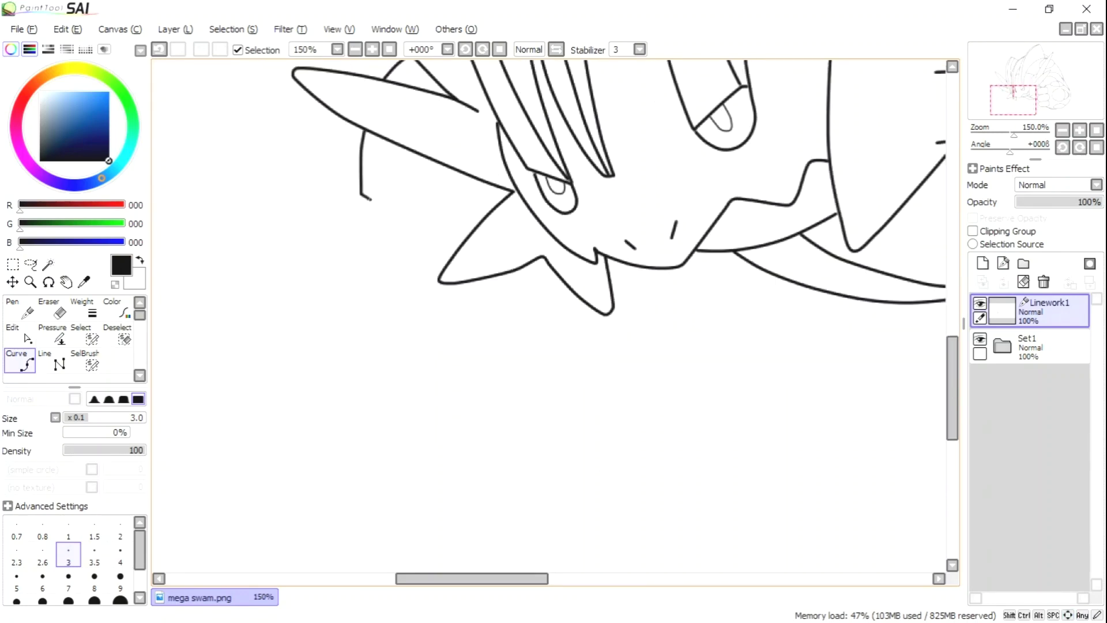
{"action": "mouse_move", "coordinate": [316, 223]}
{"action": "left_mouse_down"}
{"action": "mouse_move", "coordinate": [357, 191]}
{"action": "mouse_move", "coordinate": [362, 208]}
{"action": "mouse_move", "coordinate": [384, 207]}
{"action": "left_mouse_up"}
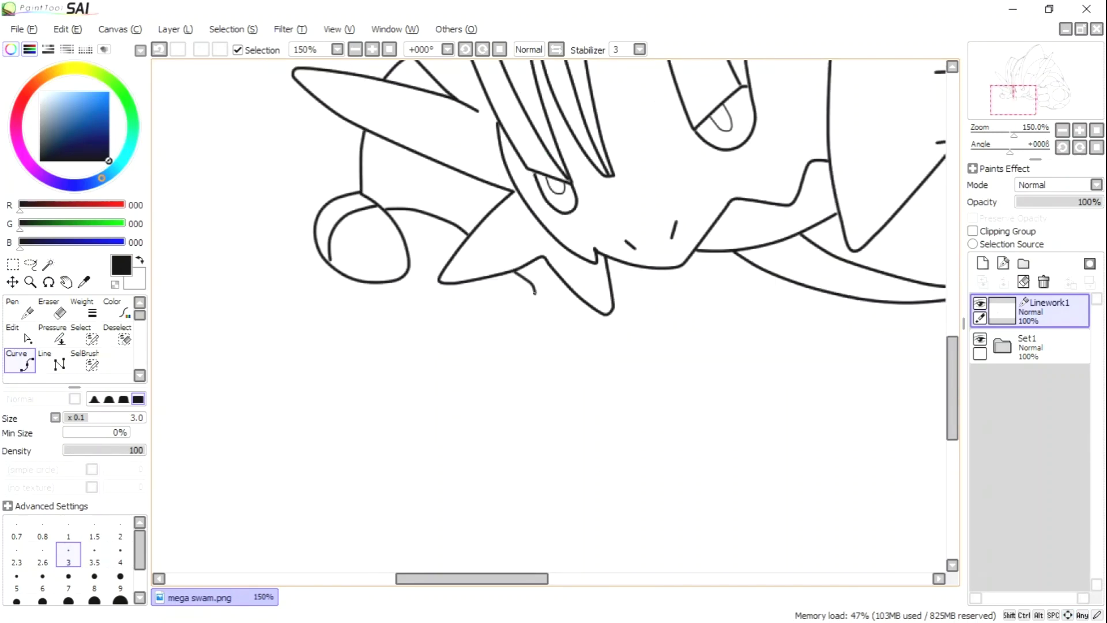
{"action": "key", "text": "ctrl"}
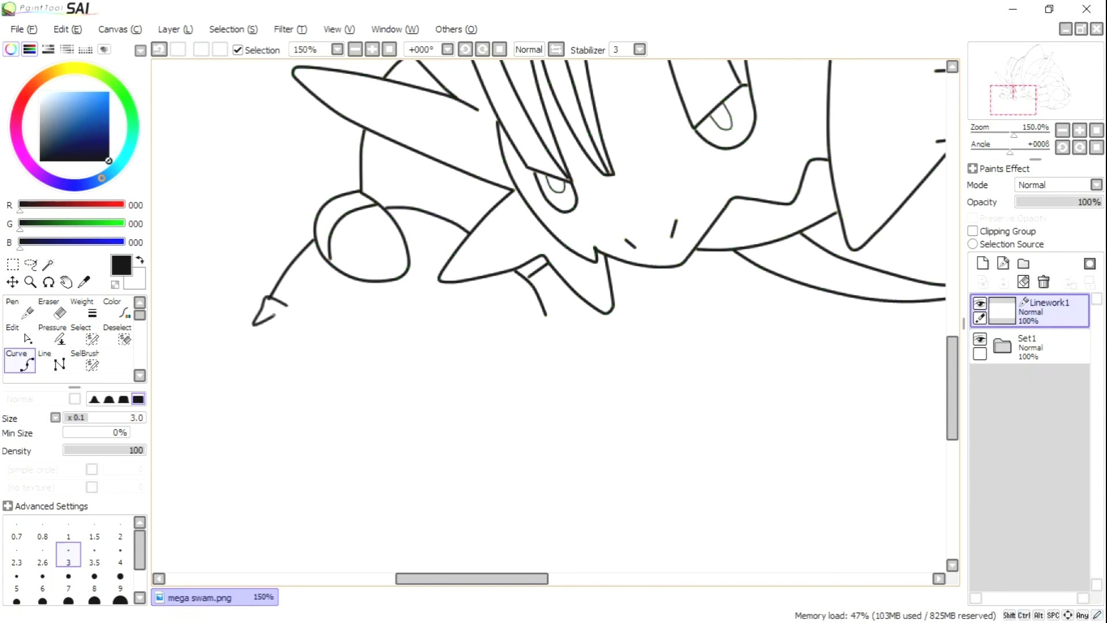
- Draw a pointed crescent patch and a closed oval along the outer edge of the far forearm
{"action": "mouse_move", "coordinate": [312, 318]}
{"action": "left_mouse_down"}
{"action": "mouse_move", "coordinate": [265, 336]}
{"action": "mouse_move", "coordinate": [230, 377]}
{"action": "left_mouse_up"}
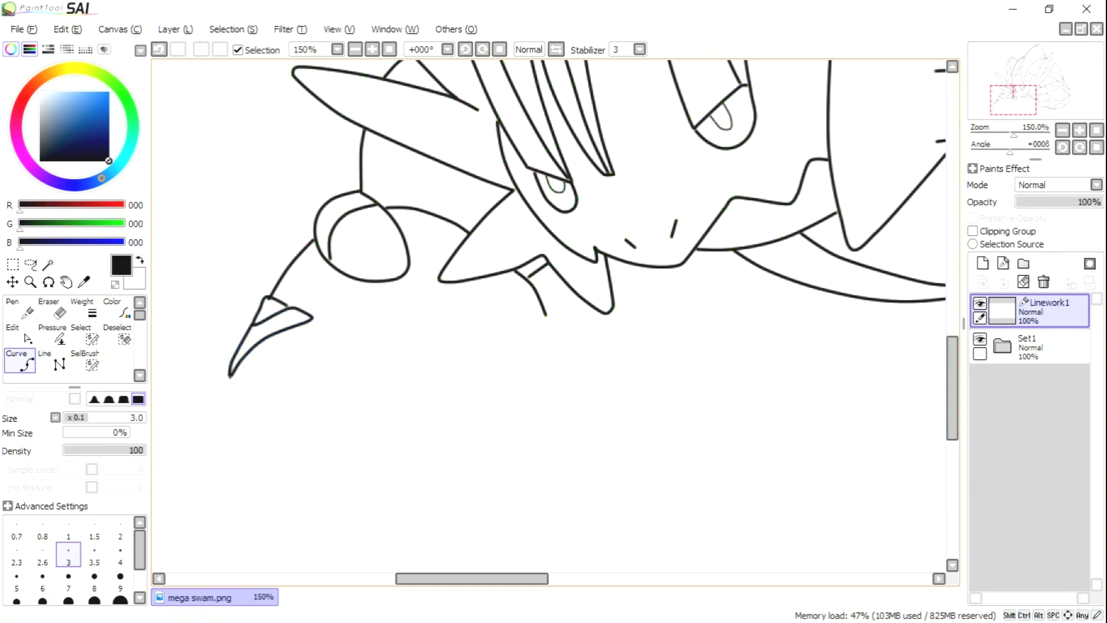
{"action": "left_click", "coordinate": [309, 511]}
{"action": "double_click", "coordinate": [313, 318]}
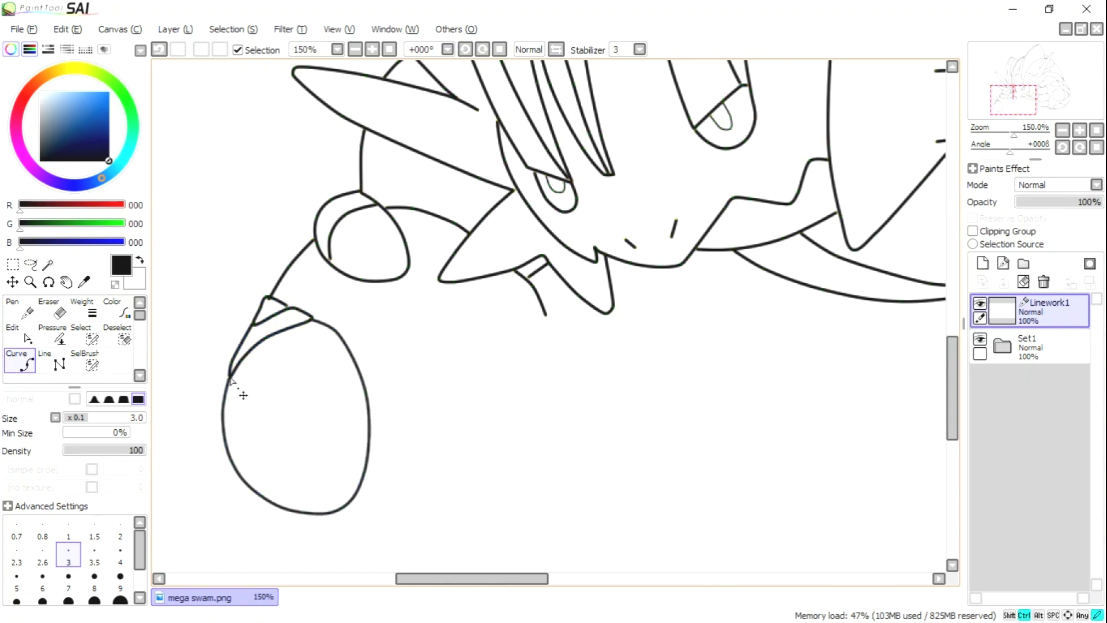
- Draw the lower patch under the forearm oval and the curve along the fist's underside
{"action": "scroll", "coordinate": [289, 360], "scroll_direction": "down", "scroll_amount": 3}
{"action": "mouse_move", "coordinate": [298, 357]}
{"action": "left_mouse_down"}
{"action": "mouse_move", "coordinate": [396, 421]}
{"action": "mouse_move", "coordinate": [446, 428]}
{"action": "left_mouse_up"}
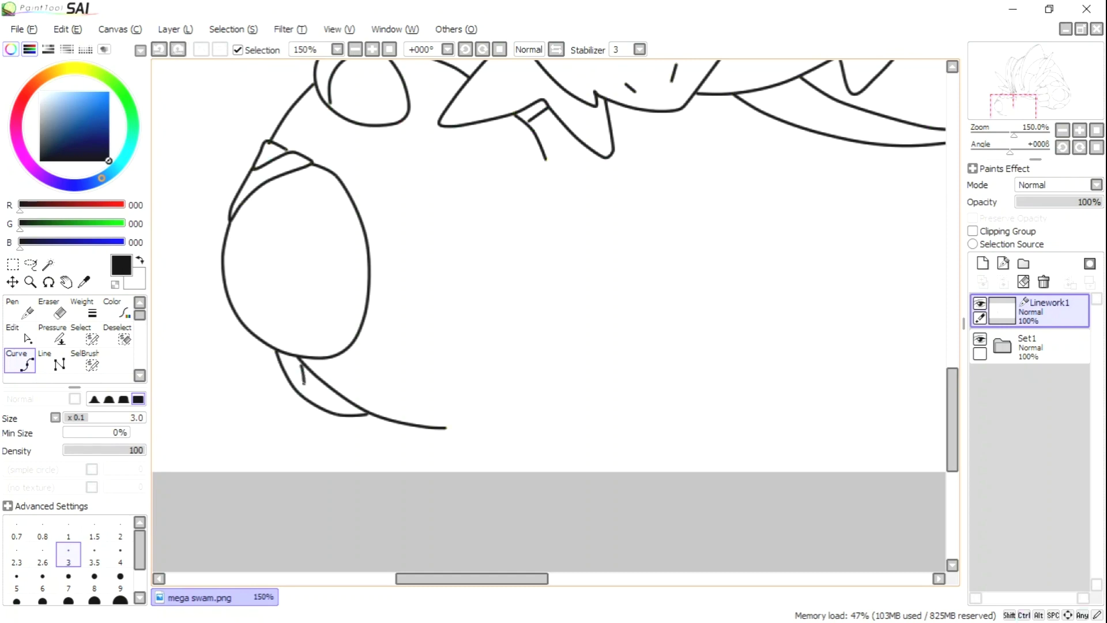
{"action": "scroll", "coordinate": [513, 368], "scroll_direction": "down", "scroll_amount": 1}
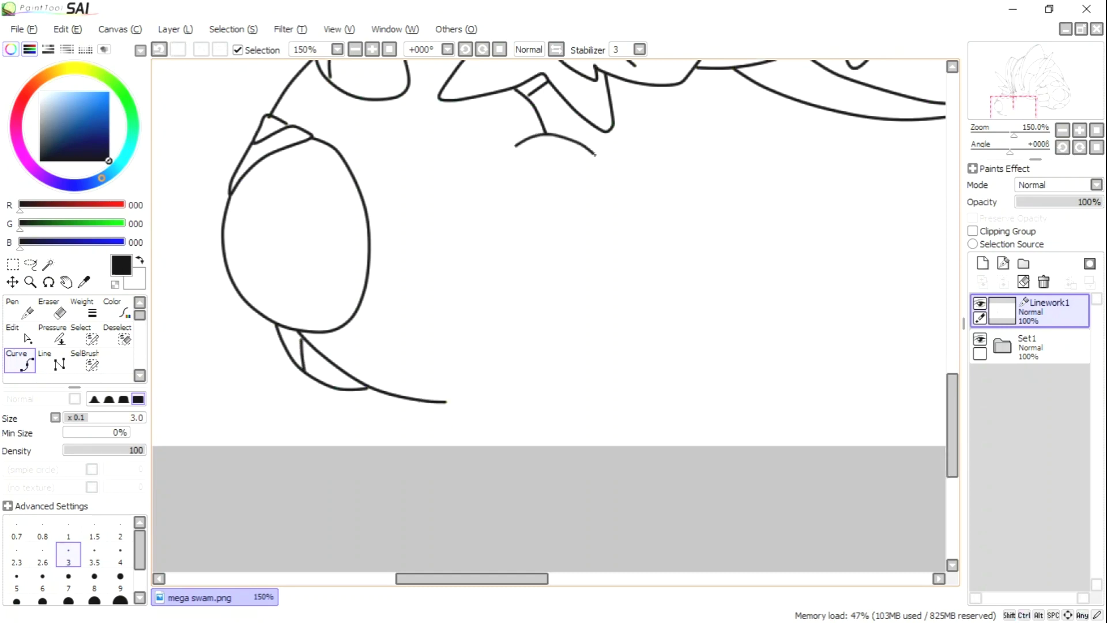
- Draw the far fist's three stacked rounded fingers, ending at the underside curve
{"action": "left_click", "coordinate": [424, 202]}
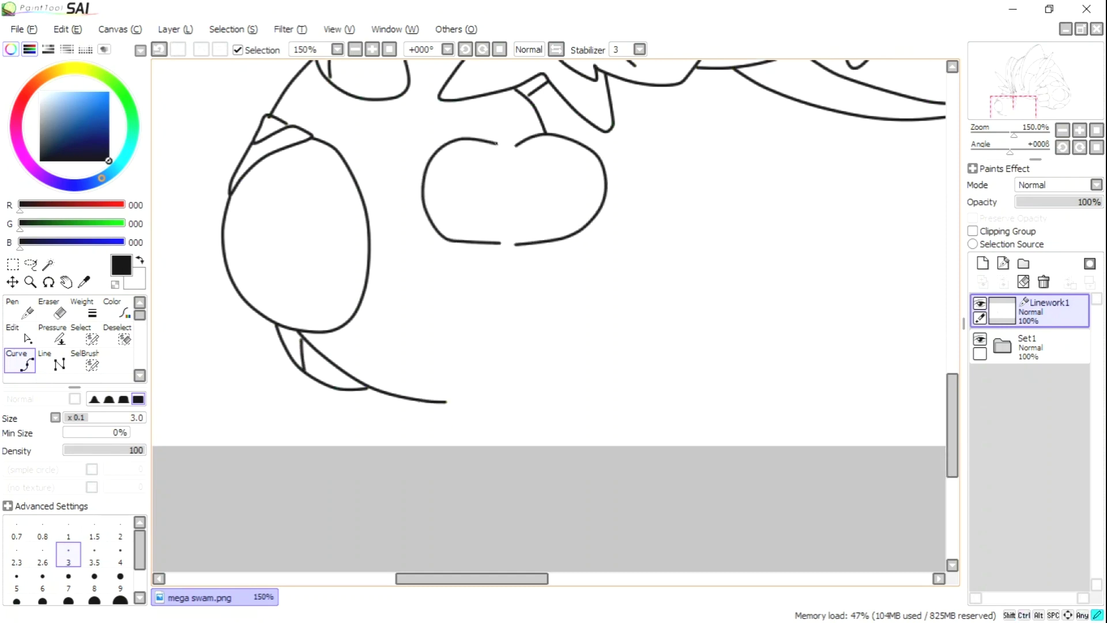
{"action": "left_click", "coordinate": [426, 327]}
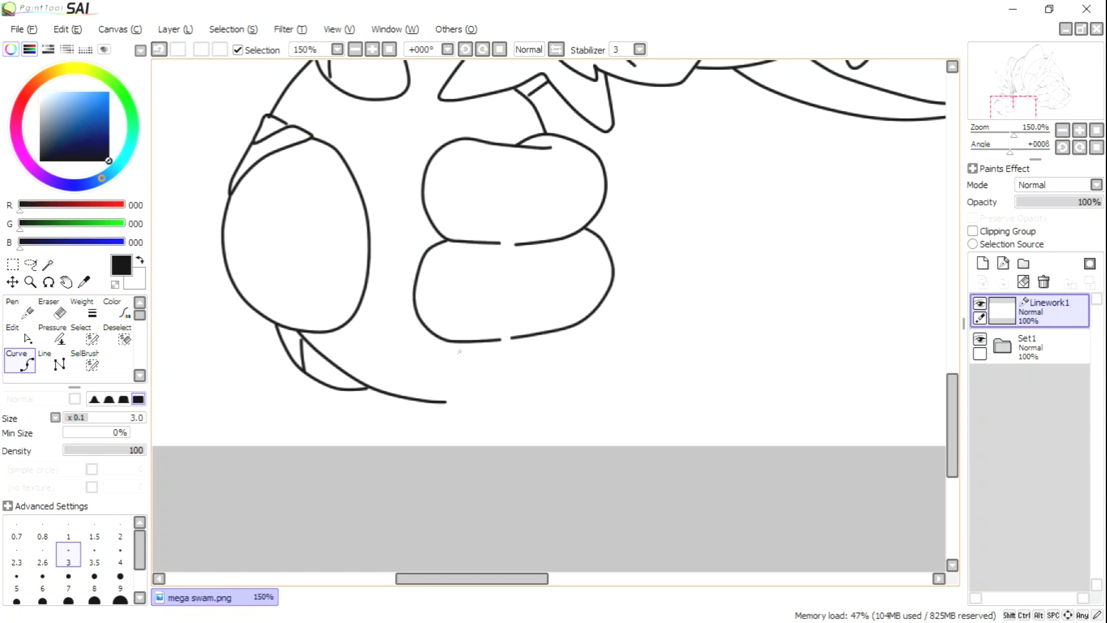
{"action": "left_click", "coordinate": [446, 401]}
- Draw the leg between the two fists with its foot, plus the belly curves running beneath the near fist
{"action": "scroll", "coordinate": [586, 318], "scroll_direction": "down", "scroll_amount": 5}
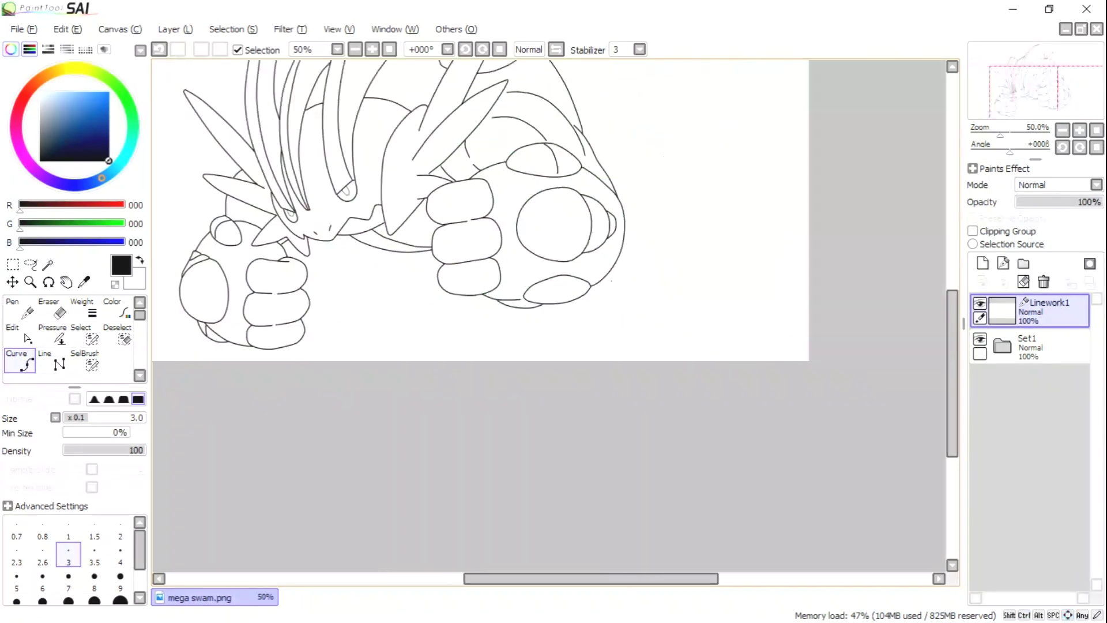
{"action": "scroll", "coordinate": [364, 271], "scroll_direction": "up", "scroll_amount": 5}
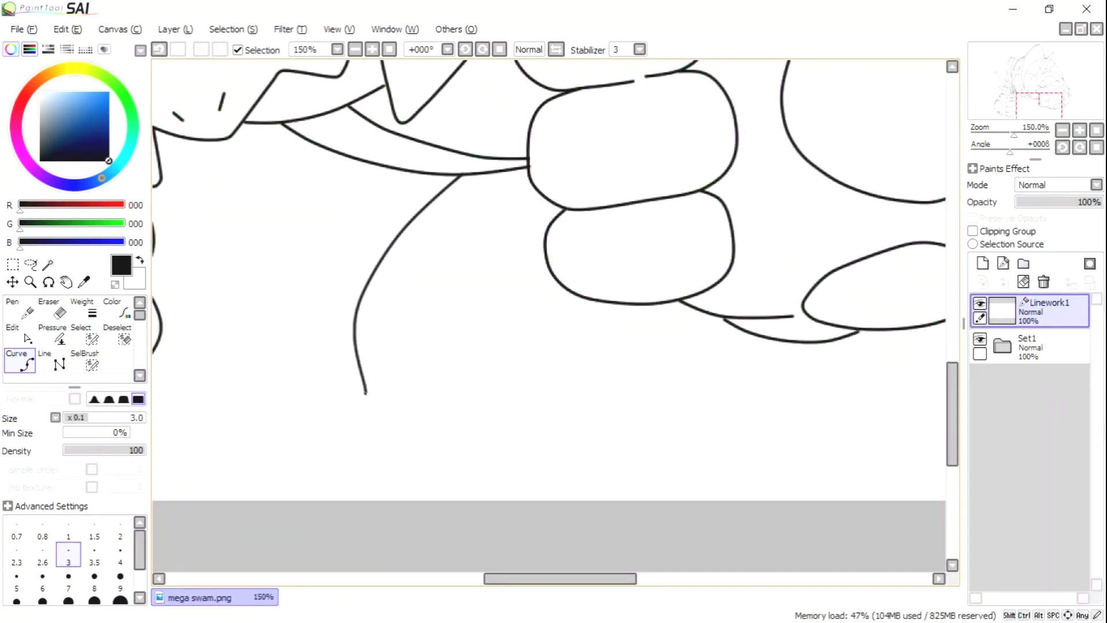
{"action": "left_click", "coordinate": [364, 392]}
{"action": "left_click", "coordinate": [507, 426]}
{"action": "left_click", "coordinate": [596, 339]}
{"action": "left_click", "coordinate": [661, 348]}
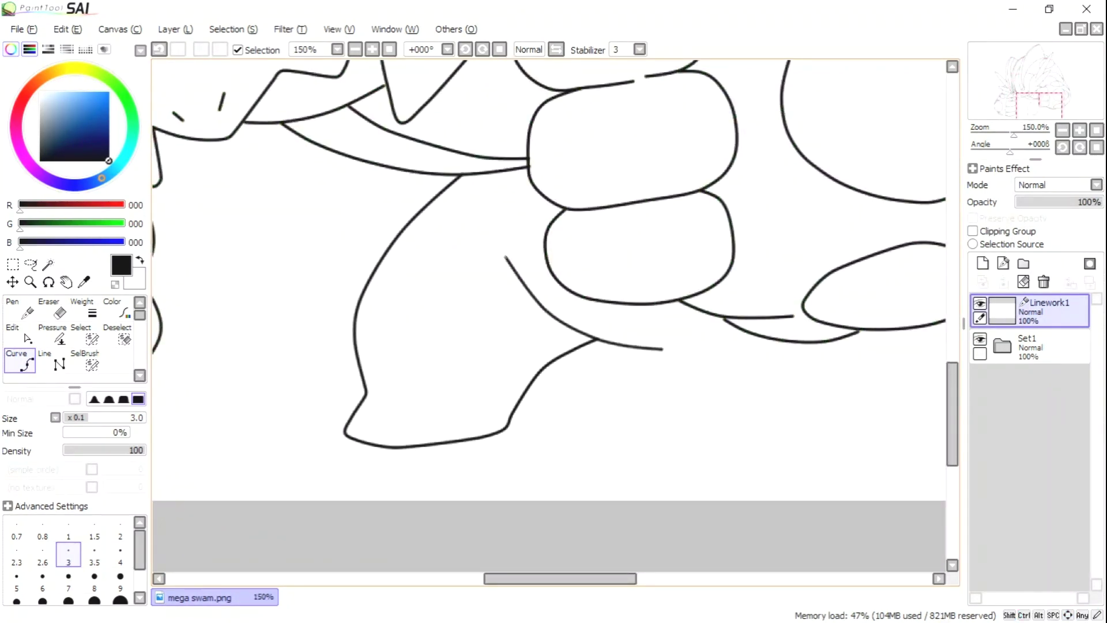
{"action": "left_click", "coordinate": [903, 368], "text": "ctrl"}
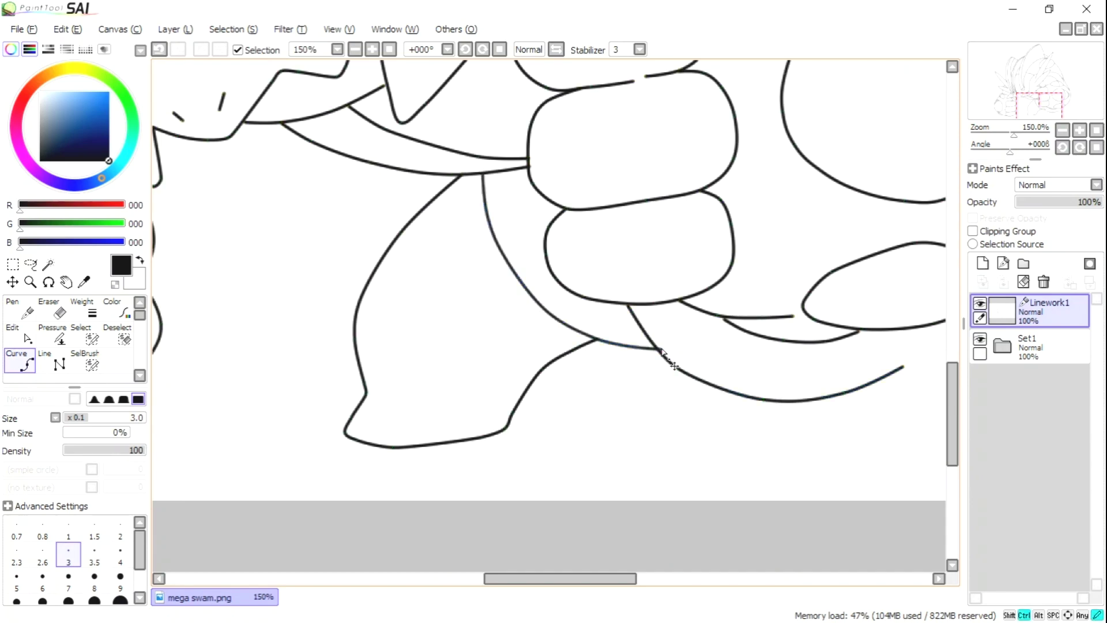
- Draw the leg below the near forearm up to the forearm's outer curve, and add short crease marks inside the lower patch
{"action": "left_click_drag", "start_coordinate": [903, 367], "coordinate": [592, 342]}
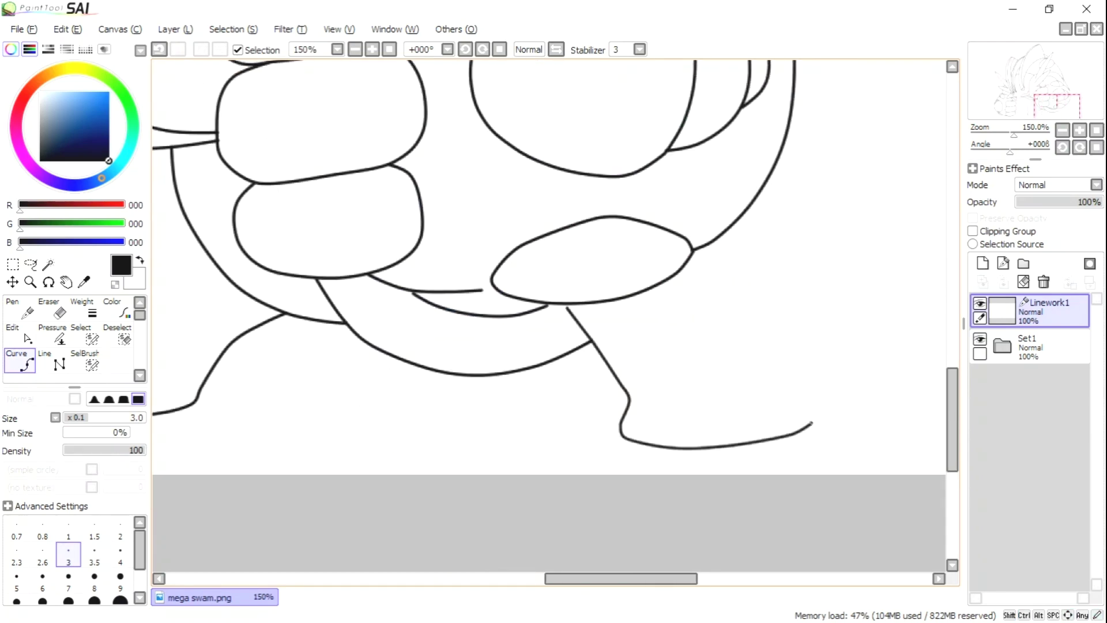
{"action": "left_click", "coordinate": [815, 420]}
{"action": "double_click", "coordinate": [767, 189]}
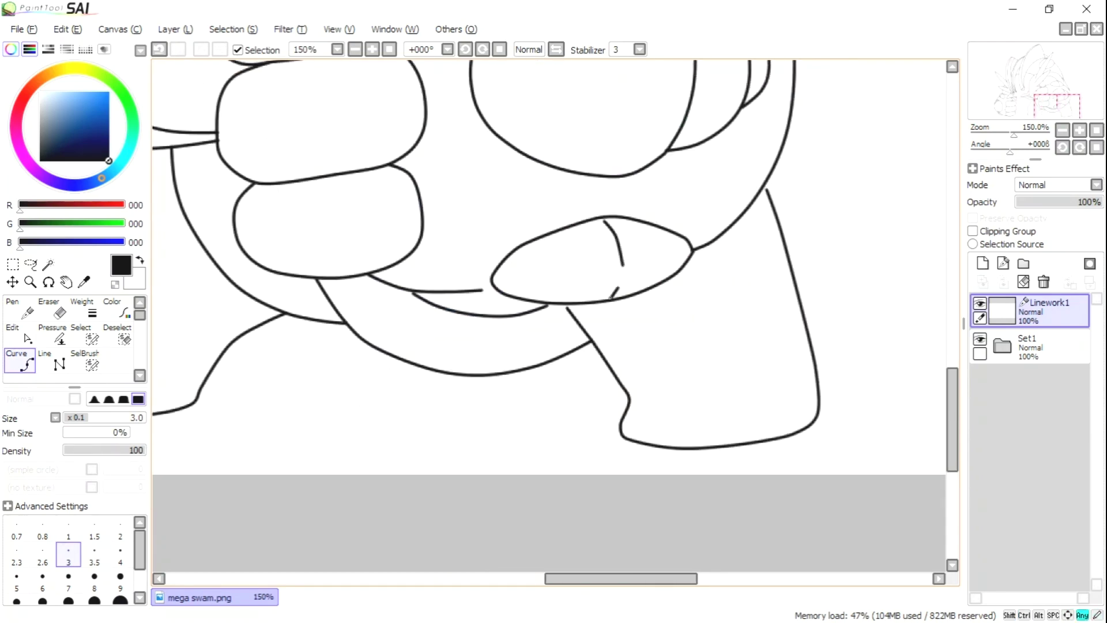
- Draw the tall tail fin's outline from the near leg up to a rounded tip and down to the back
{"action": "scroll", "coordinate": [547, 317], "scroll_direction": "right", "scroll_amount": 1}
{"action": "scroll", "coordinate": [548, 317], "scroll_direction": "up", "scroll_amount": 5}
{"action": "left_click", "coordinate": [752, 502]}
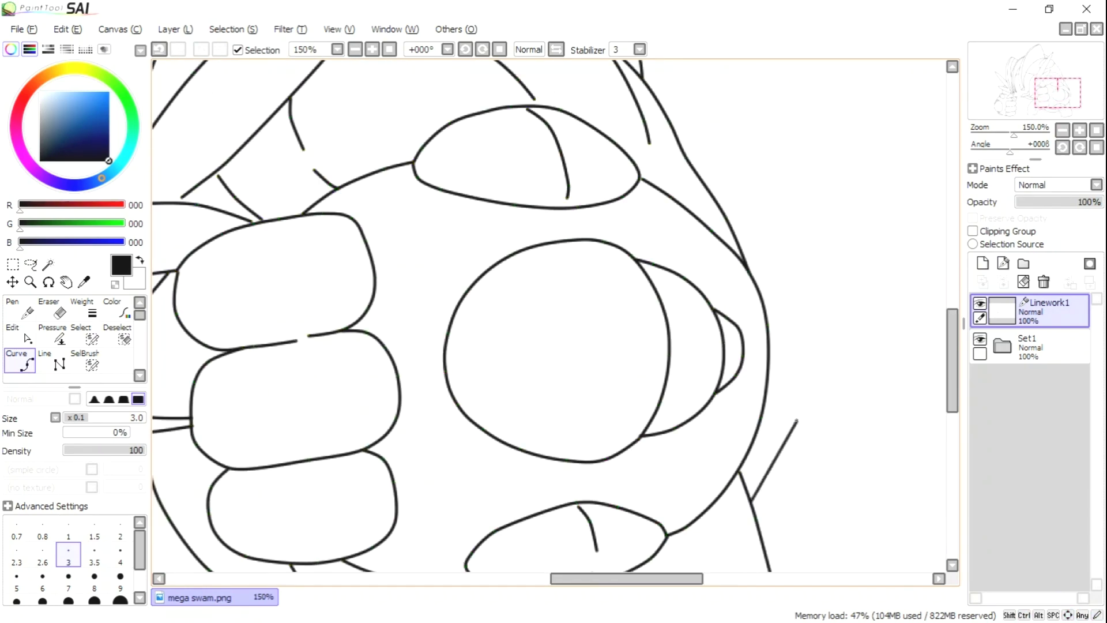
{"action": "scroll", "coordinate": [795, 421], "scroll_direction": "up", "scroll_amount": 6}
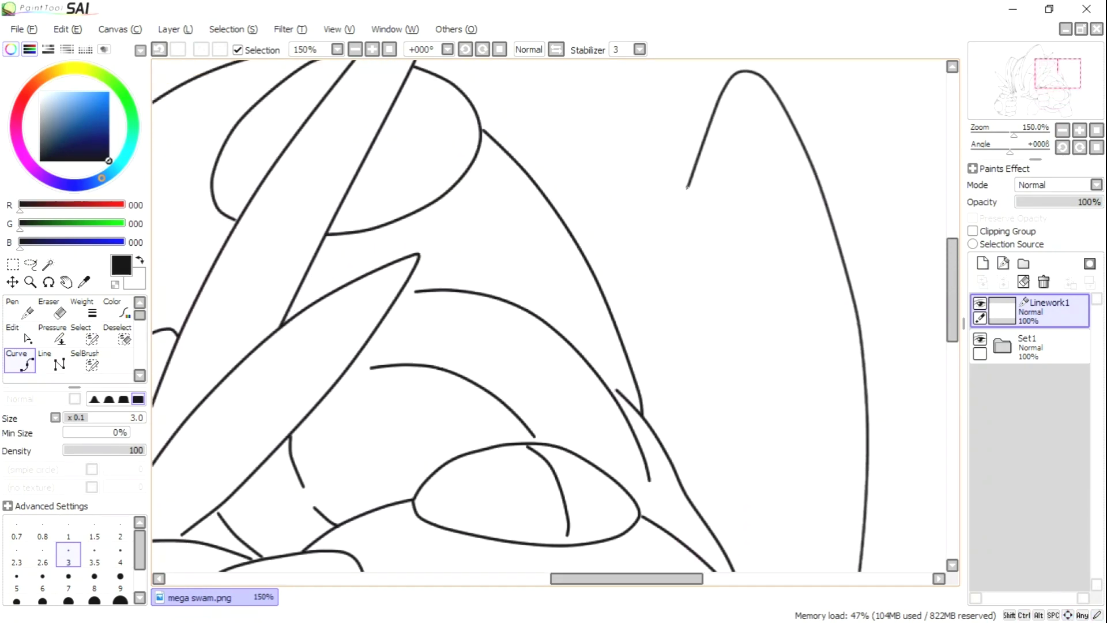
{"action": "double_click", "coordinate": [610, 305]}
- Add broken ridge lines inside the tail fin and a dividing line from the back across to its outer edge
{"action": "left_click", "coordinate": [666, 259]}
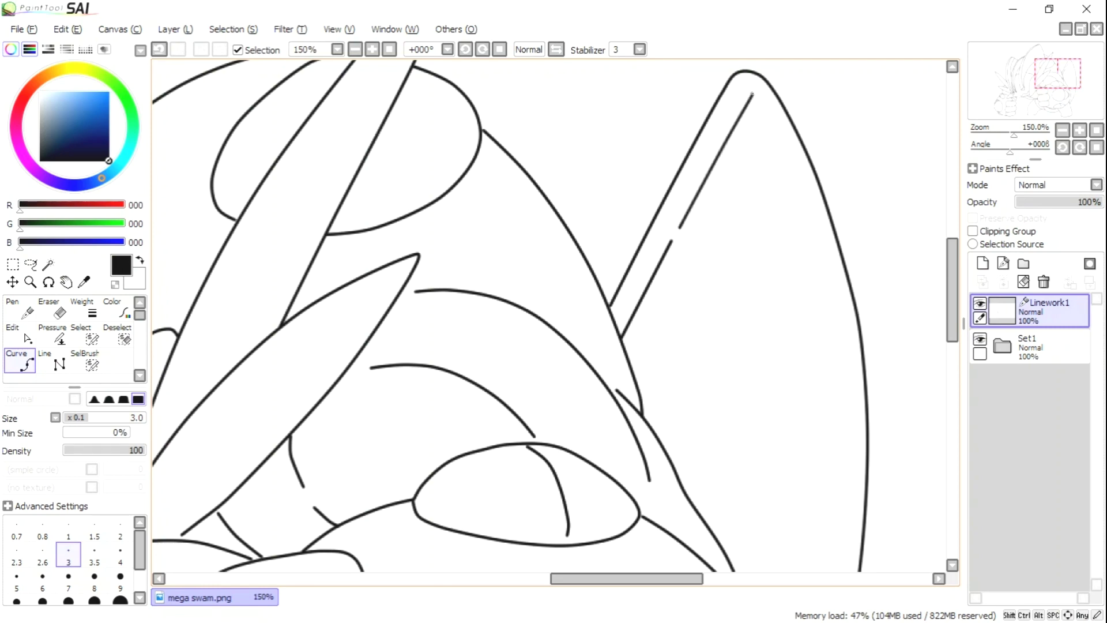
{"action": "left_click", "coordinate": [802, 150]}
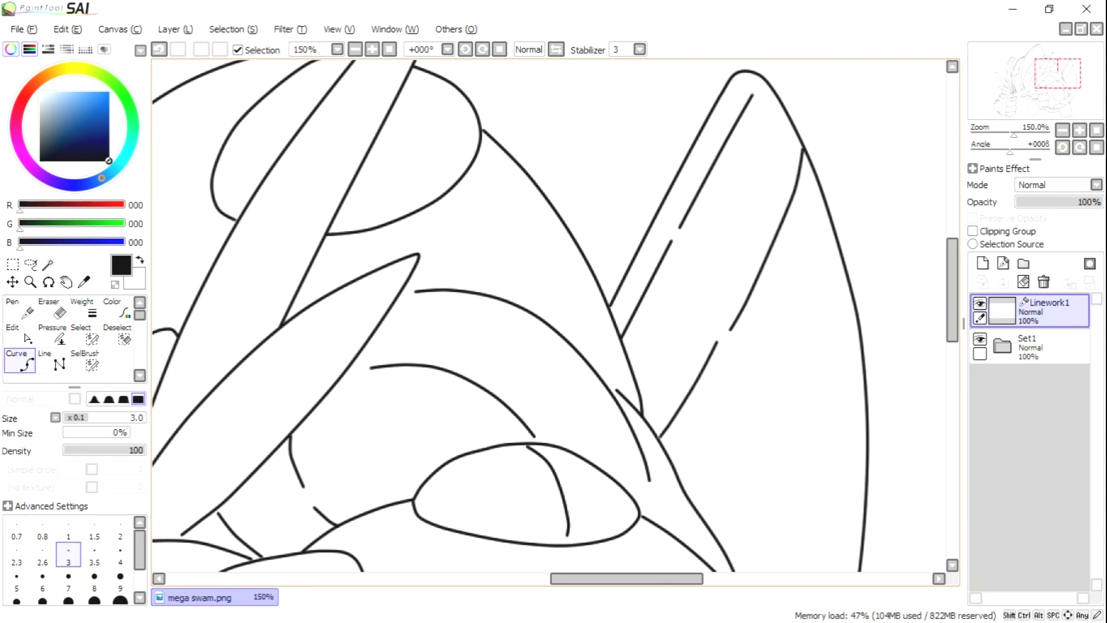
{"action": "double_click", "coordinate": [729, 330]}
{"action": "scroll", "coordinate": [729, 346], "scroll_direction": "down", "scroll_amount": 3}
{"action": "left_click", "coordinate": [729, 375]}
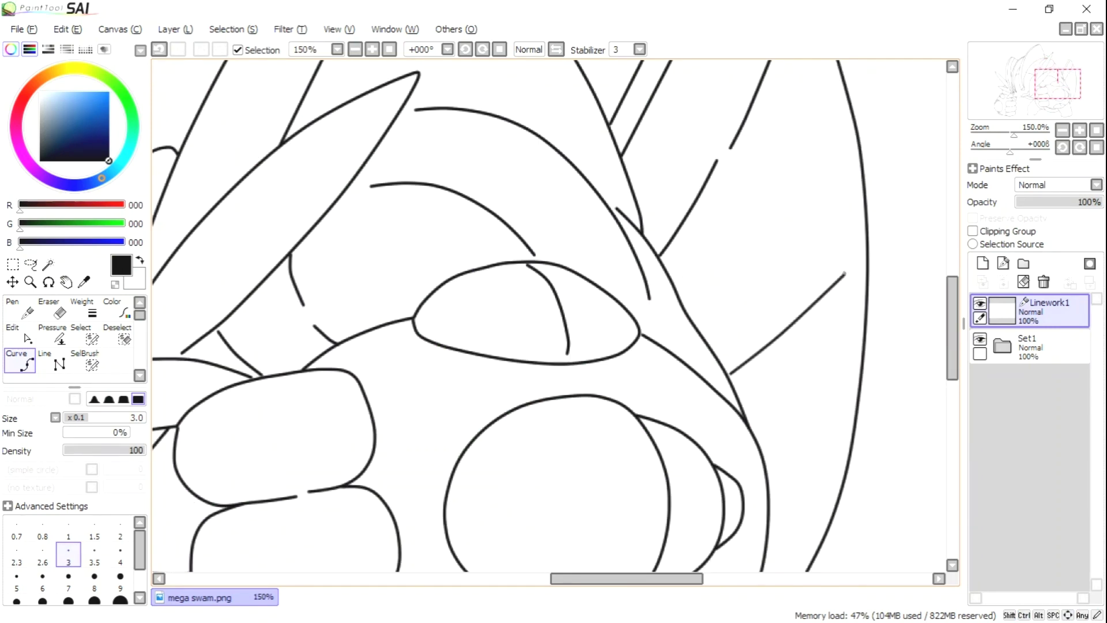
{"action": "double_click", "coordinate": [869, 244]}
- Draw pointed toe claws along the bottom edges of both feet
{"action": "scroll", "coordinate": [864, 243], "scroll_direction": "down", "scroll_amount": 4}
{"action": "scroll", "coordinate": [806, 283], "scroll_direction": "down", "scroll_amount": 3}
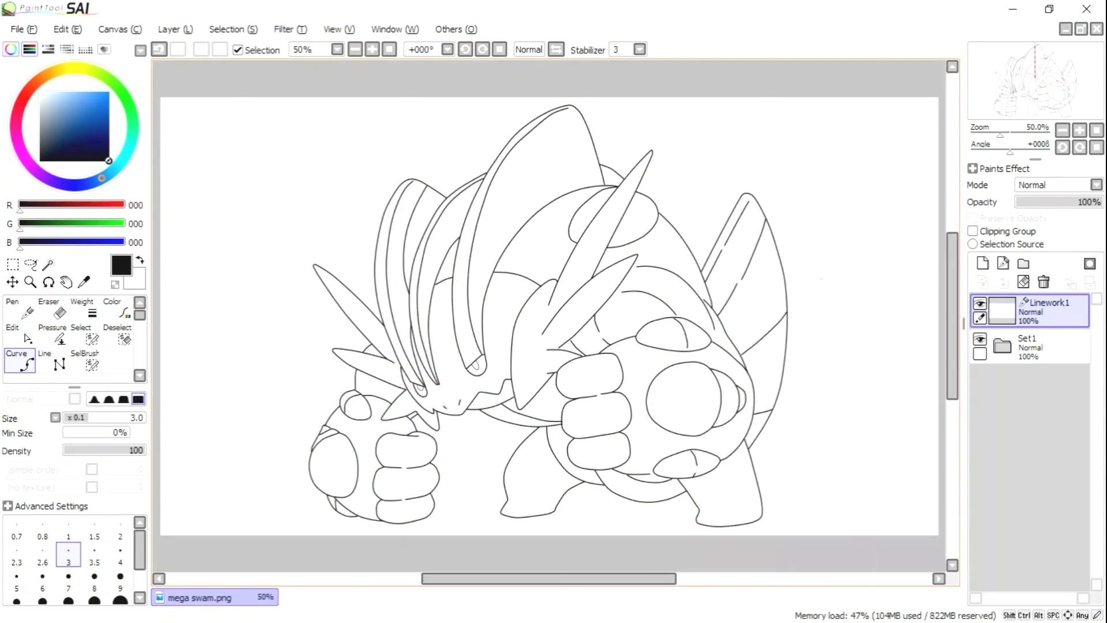
{"action": "scroll", "coordinate": [534, 507], "scroll_direction": "up", "scroll_amount": 4}
{"action": "left_click", "coordinate": [421, 428]}
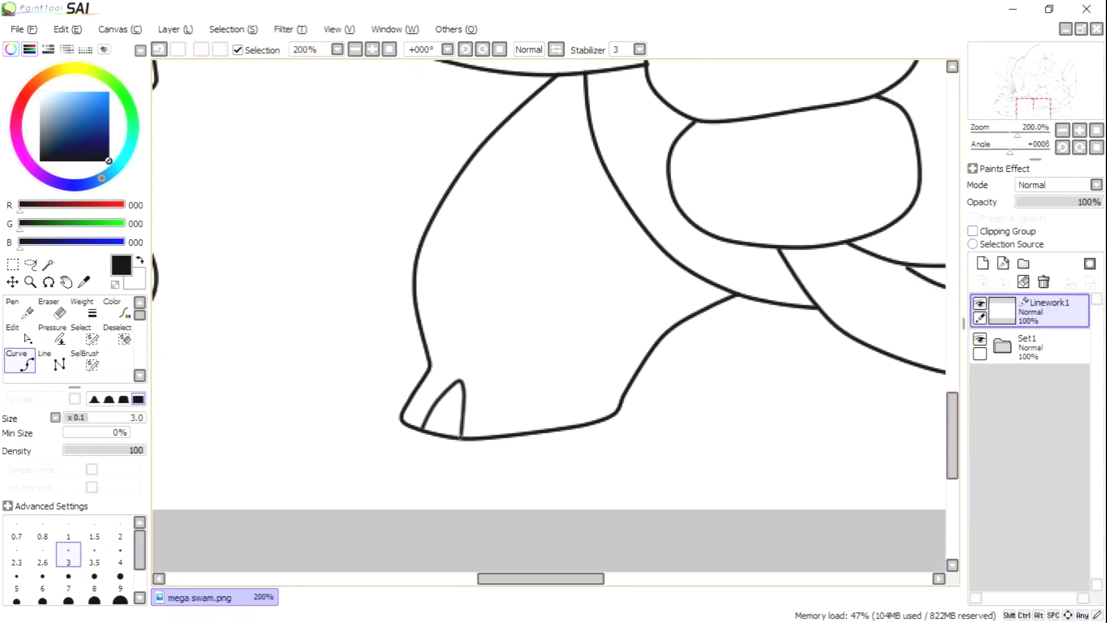
{"action": "scroll", "coordinate": [513, 406], "scroll_direction": "right", "scroll_amount": 5}
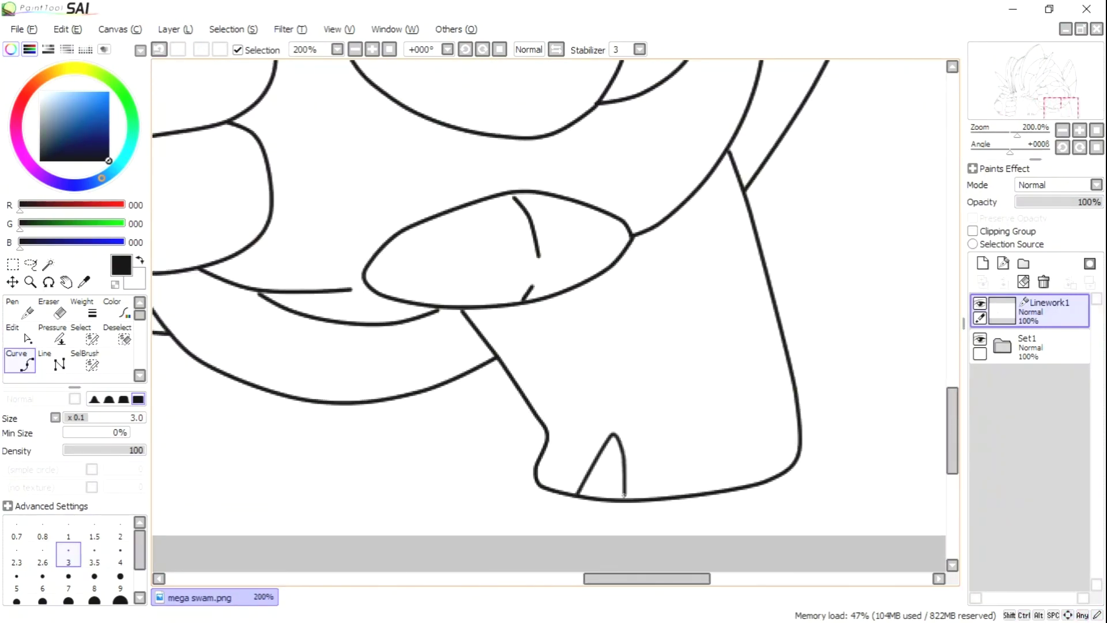
{"action": "left_click_drag", "start_coordinate": [695, 457], "coordinate": [727, 491]}
{"action": "left_click_drag", "start_coordinate": [727, 491], "coordinate": [760, 490]}
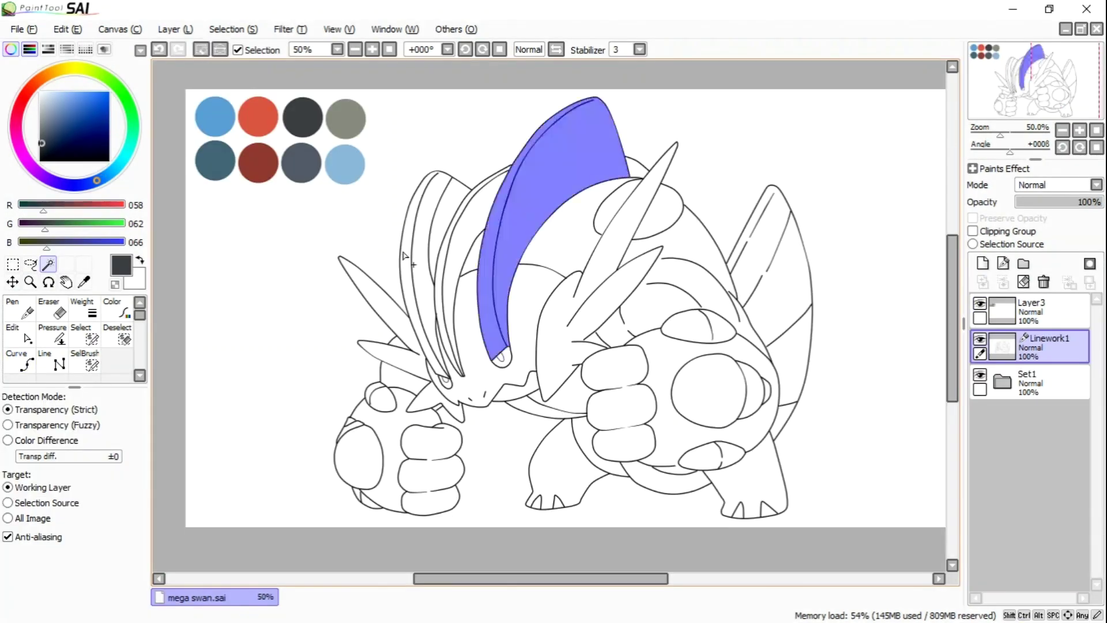
- Add the remaining head fin sections and the tail fin sections to the selection with the Magic Wand
{"action": "left_click", "coordinate": [418, 259]}
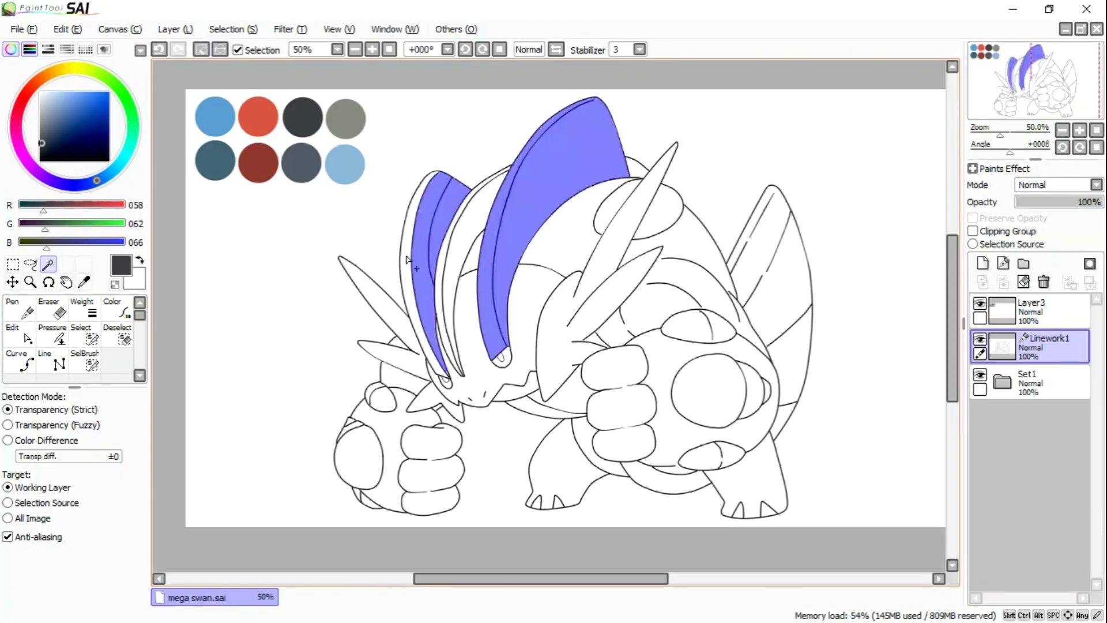
{"action": "left_click", "coordinate": [447, 296]}
{"action": "left_click", "coordinate": [773, 259]}
{"action": "left_click", "coordinate": [785, 424]}
- Add the fingers of both fists, the toe claws and the pupils to the selection
{"action": "left_click", "coordinate": [431, 467]}
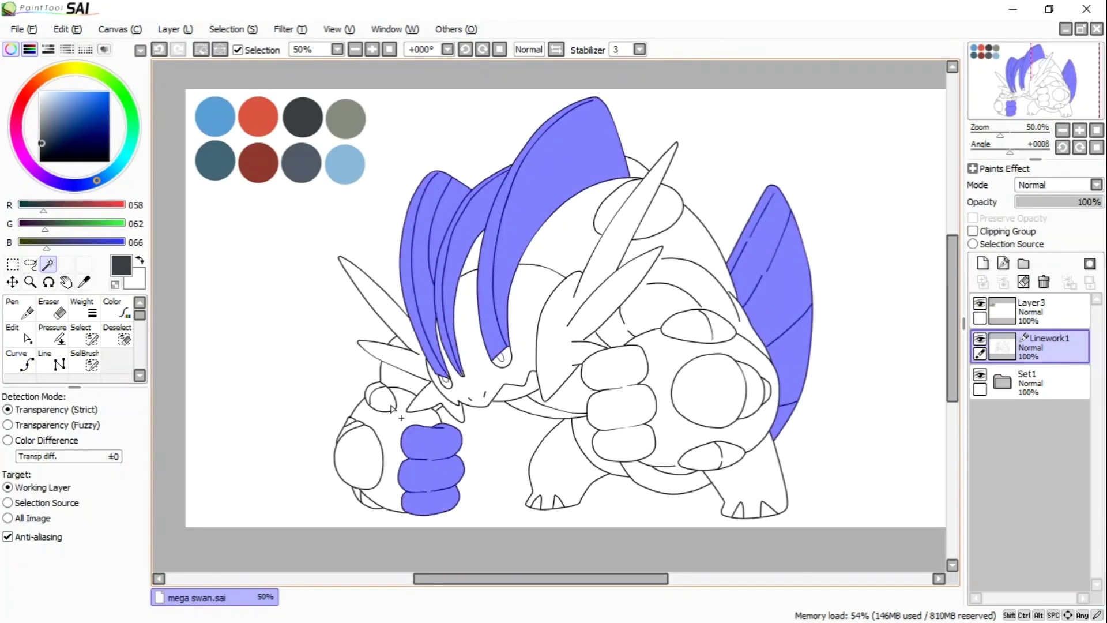
{"action": "left_click", "coordinate": [623, 444]}
{"action": "left_click", "coordinate": [614, 381]}
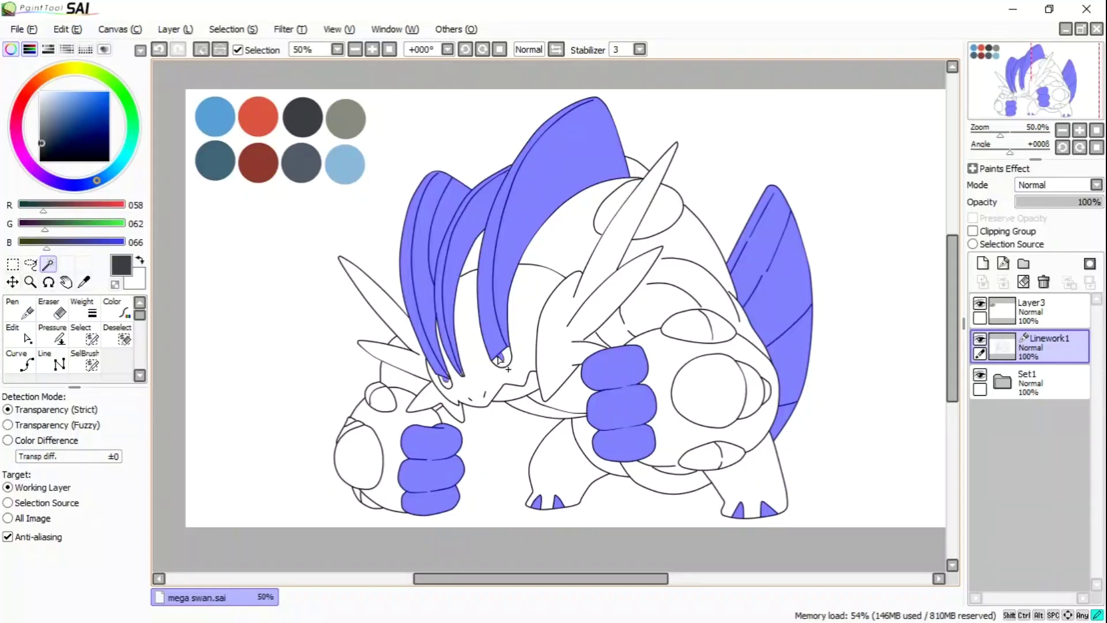
- Fill the unselected gaps at the head fins' narrow tips with the selection brush
{"action": "scroll", "coordinate": [499, 360], "scroll_direction": "up", "scroll_amount": 5}
{"action": "key", "text": "s"}
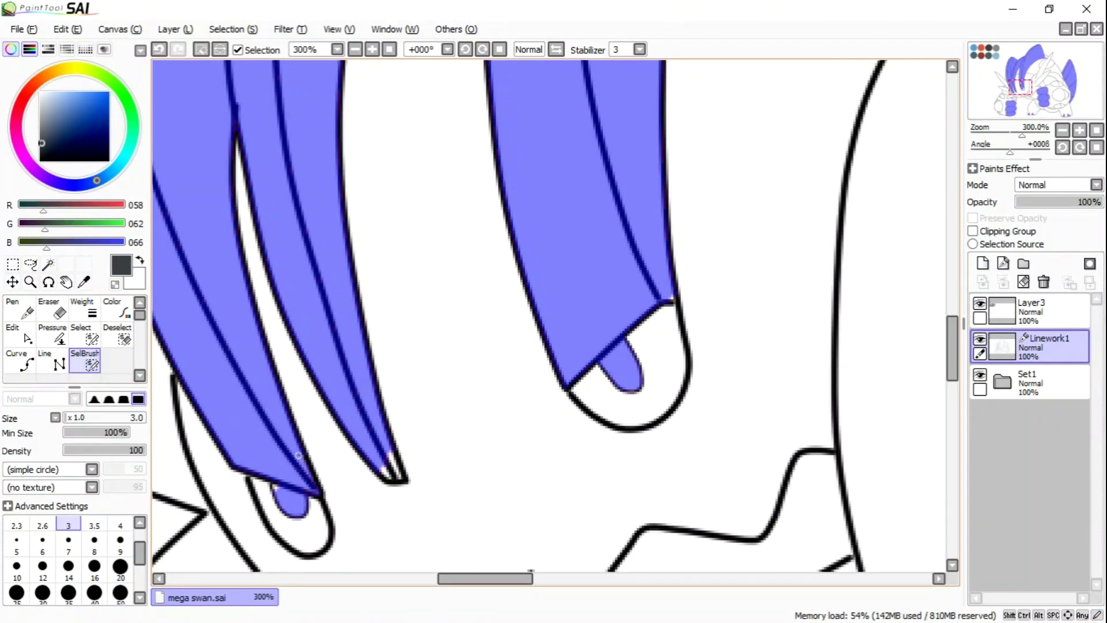
{"action": "scroll", "coordinate": [670, 297], "scroll_direction": "down", "scroll_amount": 4}
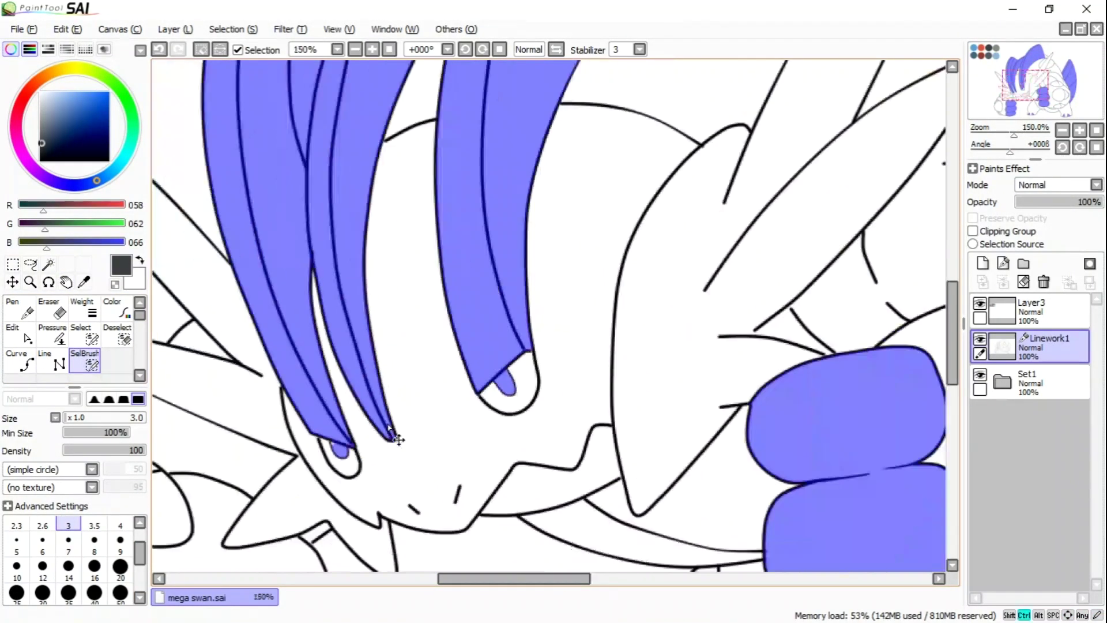
{"action": "scroll", "coordinate": [537, 169], "scroll_direction": "up", "scroll_amount": 2}
{"action": "left_click_drag", "start_coordinate": [1025, 66], "coordinate": [1053, 102]}
{"action": "scroll", "coordinate": [894, 209], "scroll_direction": "down", "scroll_amount": 3}
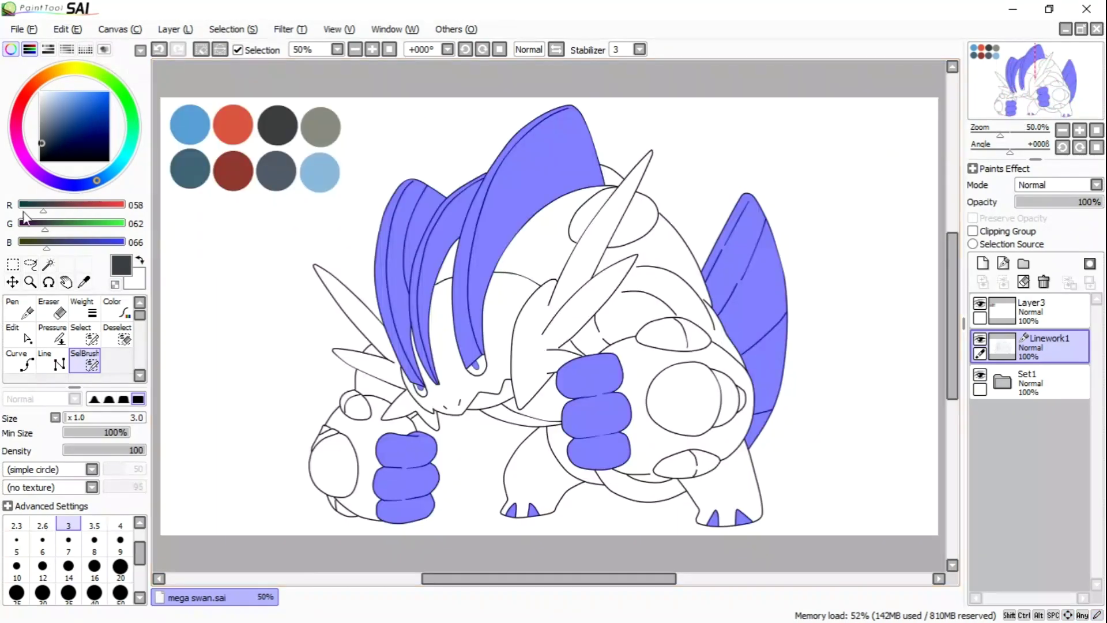
- Paint the selected fins, fingers, claws and pupils dark grey on a new layer beneath the linework, and clear the selection
{"action": "left_click", "coordinate": [982, 263]}
{"action": "left_click_drag", "start_coordinate": [1015, 346], "coordinate": [1015, 380]}
{"action": "left_click_drag", "start_coordinate": [381, 444], "coordinate": [427, 507]}
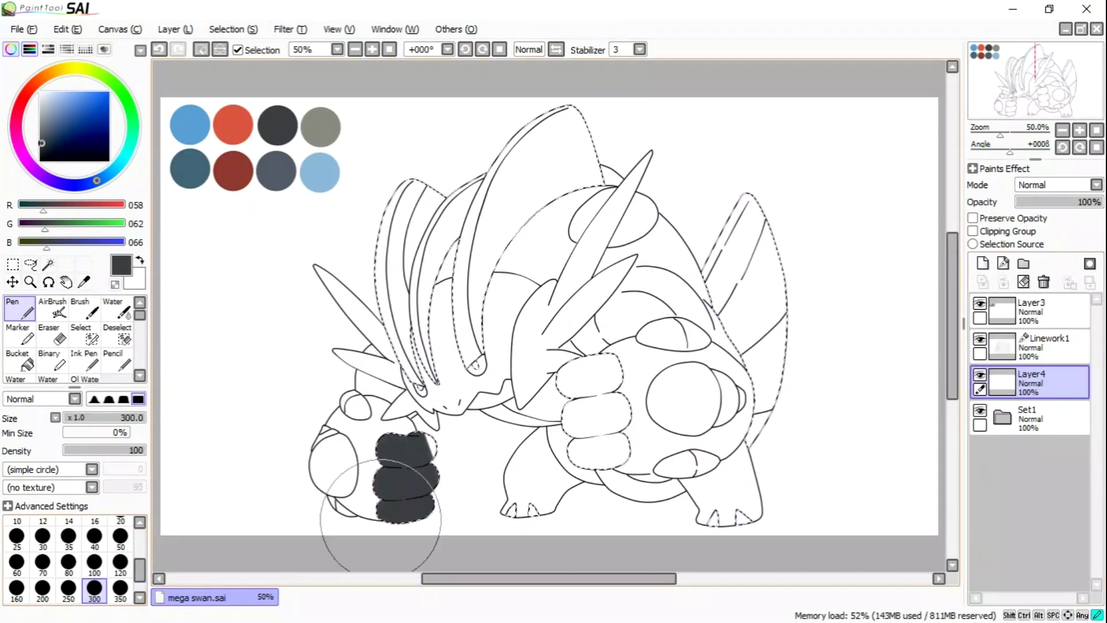
{"action": "left_click_drag", "start_coordinate": [404, 322], "coordinate": [486, 125]}
{"action": "left_click_drag", "start_coordinate": [588, 403], "coordinate": [766, 197]}
{"action": "key", "text": "ctrl+d"}
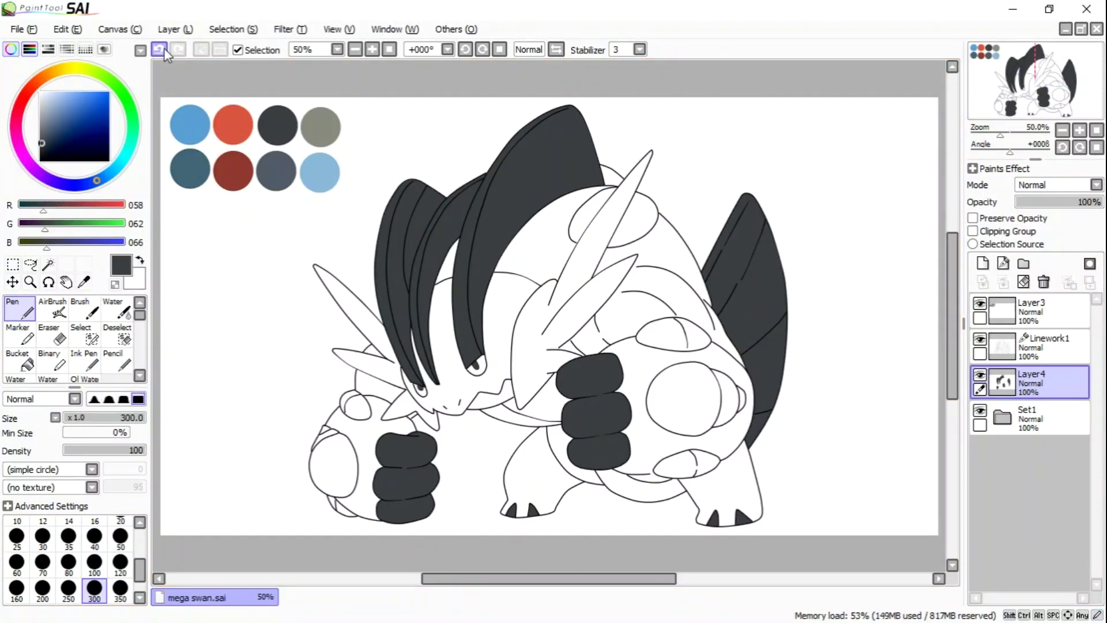
- Sample the bright red palette swatch and add another new layer between the linework and the dark fill layer
{"action": "key", "text": "alt"}
{"action": "left_click", "coordinate": [241, 108]}
{"action": "left_click", "coordinate": [982, 263]}
- Select the far cheek's spikes and the round bumps on the far arm from the linework with the Magic Wand
{"action": "left_click", "coordinate": [1044, 345]}
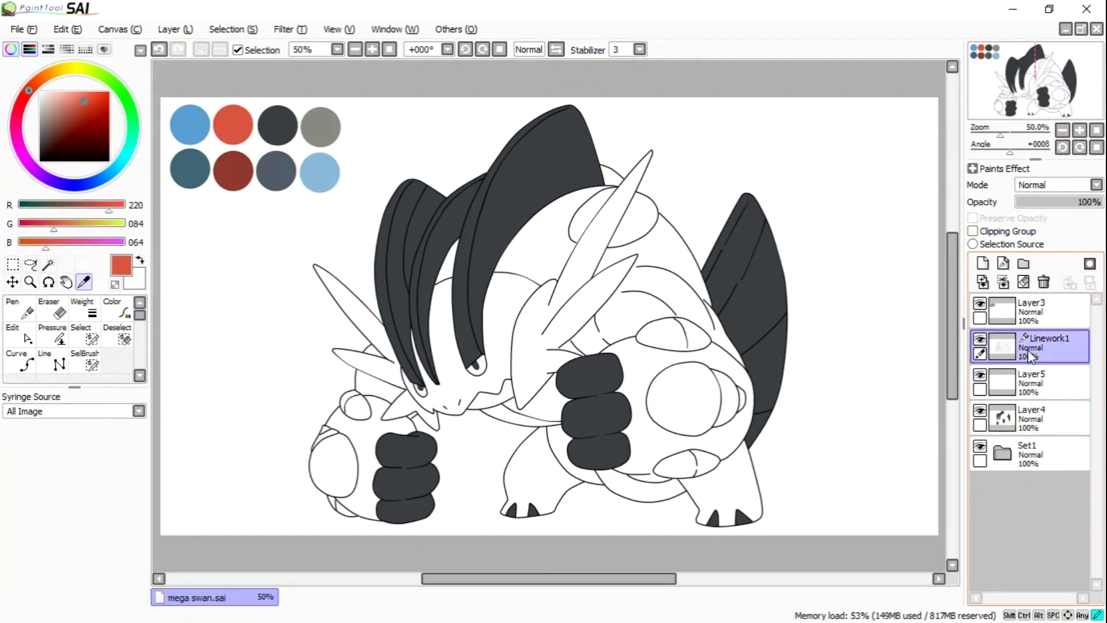
{"action": "left_click", "coordinate": [49, 263]}
{"action": "left_click", "coordinate": [342, 298]}
{"action": "left_click", "coordinate": [406, 407]}
{"action": "left_click", "coordinate": [358, 407]}
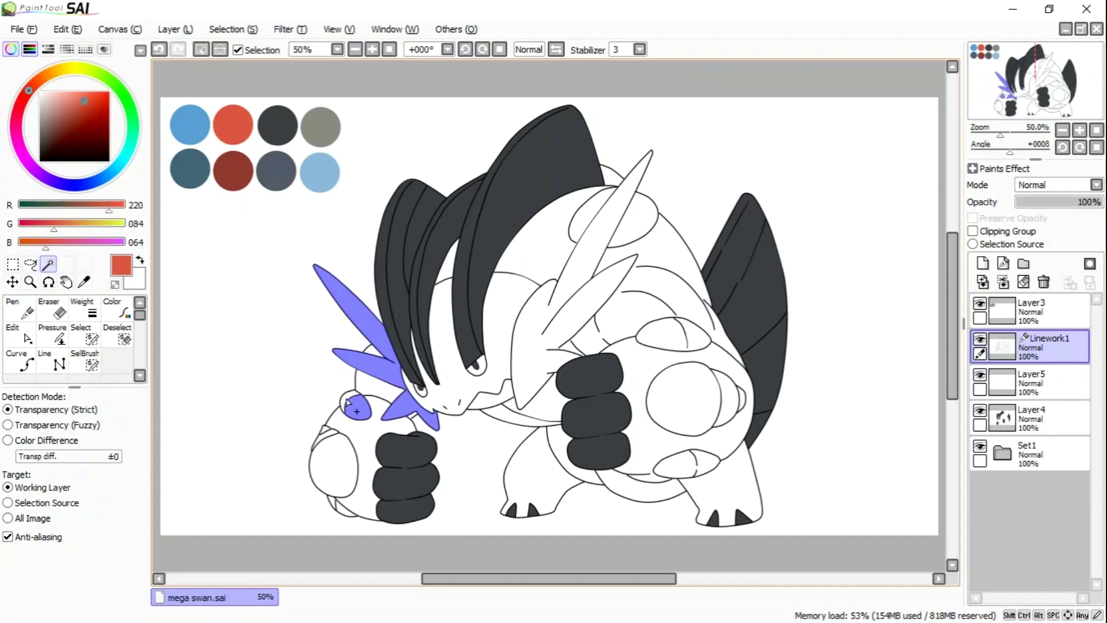
{"action": "left_click", "coordinate": [334, 444]}
- Add the near cheek's spikes, the shoulder bump, the near arm's bumps and the eyes to the selection
{"action": "left_click", "coordinate": [582, 265]}
{"action": "left_click", "coordinate": [585, 222]}
{"action": "left_click", "coordinate": [640, 209]}
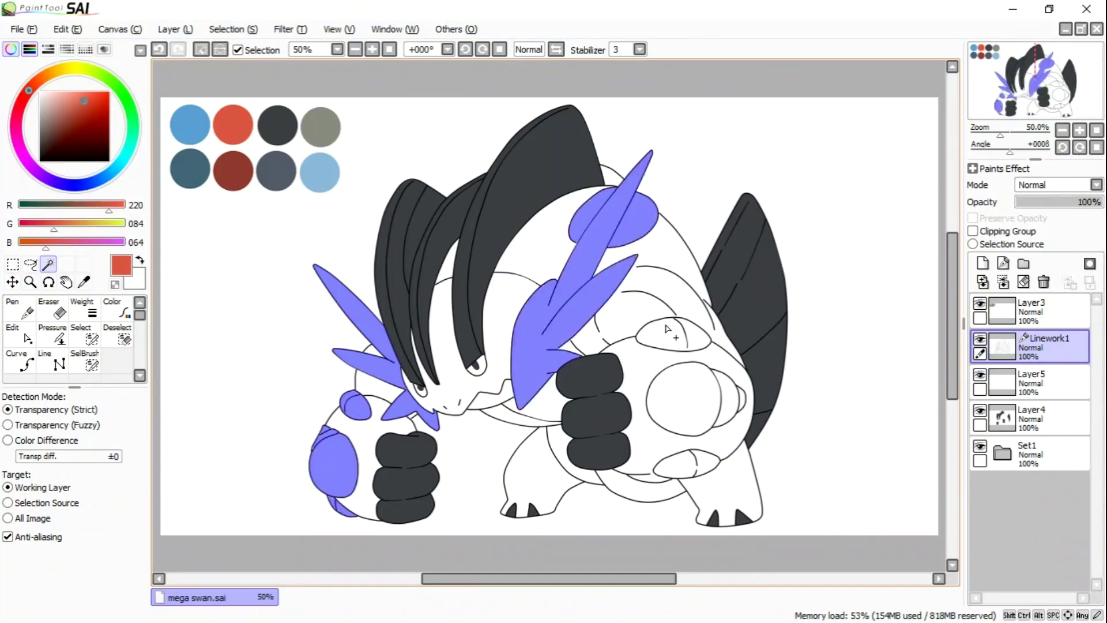
{"action": "left_click", "coordinate": [671, 337]}
{"action": "left_click", "coordinate": [680, 398]}
{"action": "left_click", "coordinate": [731, 397]}
{"action": "left_click", "coordinate": [692, 472]}
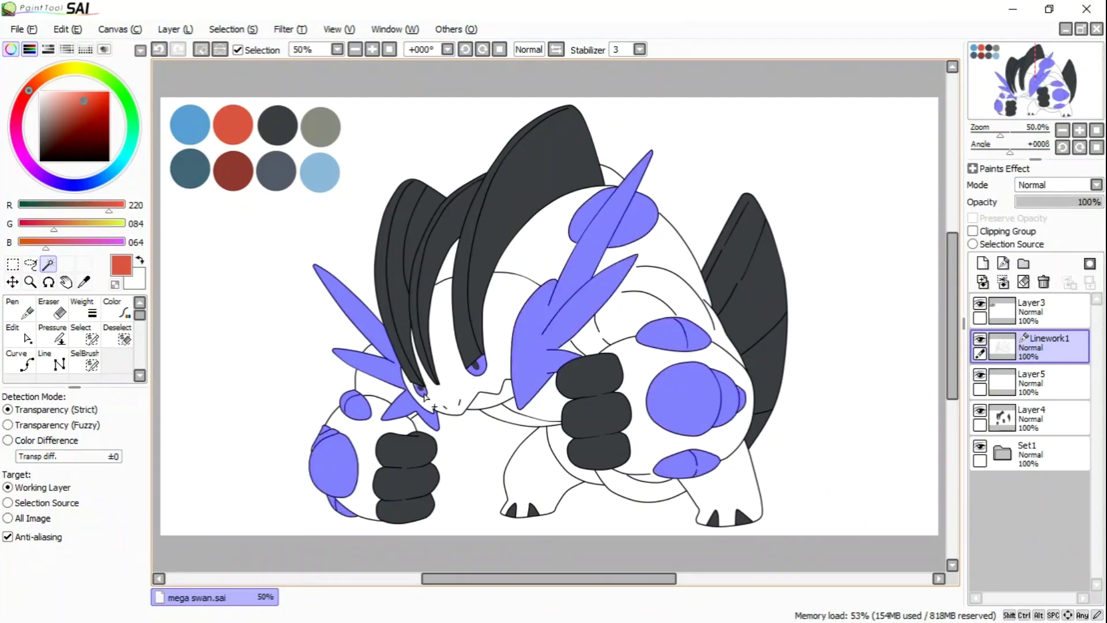
- Paint the selected spikes, bumps and eyes red on the new layer, and clear the selection
{"action": "left_click", "coordinate": [1032, 380]}
{"action": "key", "text": "n"}
{"action": "mouse_move", "coordinate": [340, 461]}
{"action": "left_mouse_down"}
{"action": "mouse_move", "coordinate": [392, 323]}
{"action": "mouse_move", "coordinate": [720, 392]}
{"action": "mouse_move", "coordinate": [634, 184]}
{"action": "left_mouse_up"}
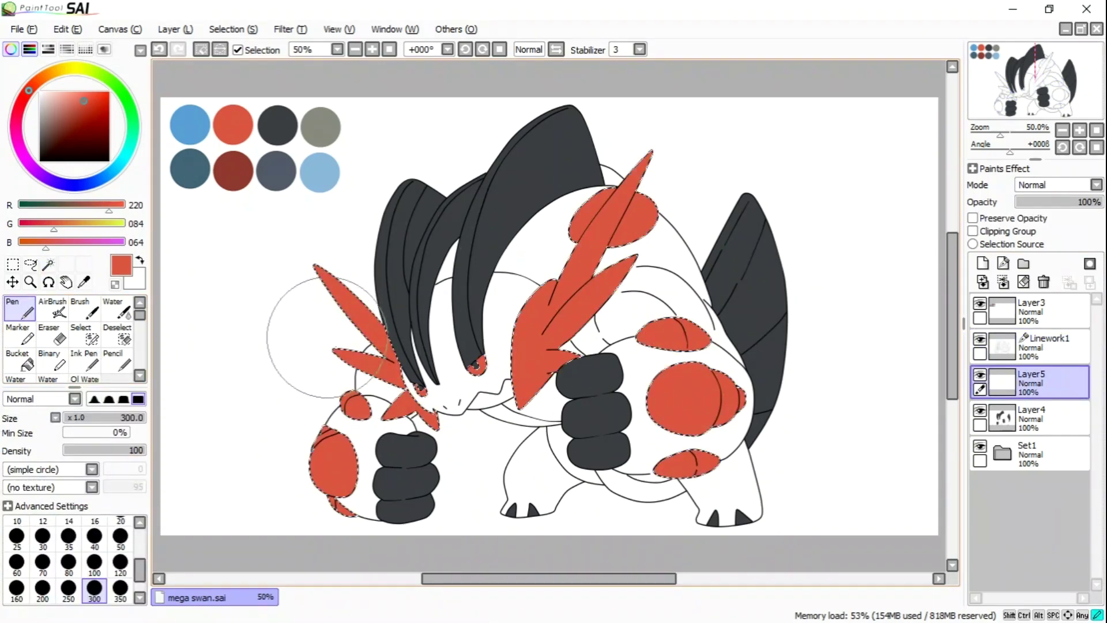
{"action": "left_click", "coordinate": [199, 50]}
- Select the creature's head, back and near arm on the linework with the Magic Wand, undoing the stray chest selection
{"action": "left_click", "coordinate": [1032, 346]}
{"action": "key", "text": "w"}
{"action": "left_click", "coordinate": [479, 276]}
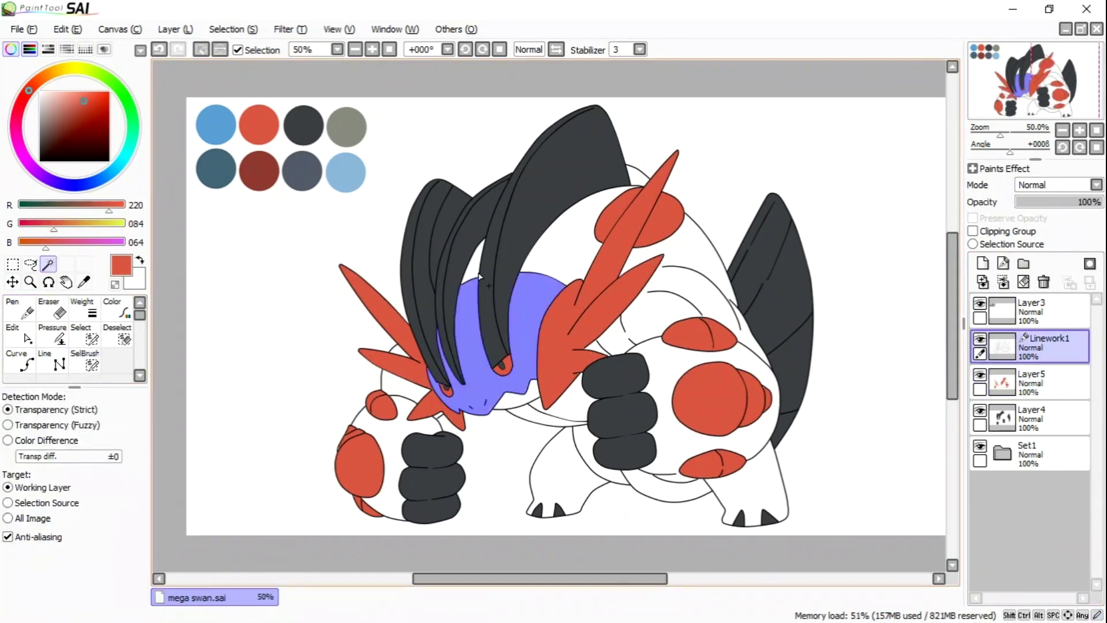
{"action": "left_click", "coordinate": [548, 270]}
{"action": "left_click", "coordinate": [709, 271]}
{"action": "left_click", "coordinate": [749, 426]}
{"action": "left_click", "coordinate": [564, 414]}
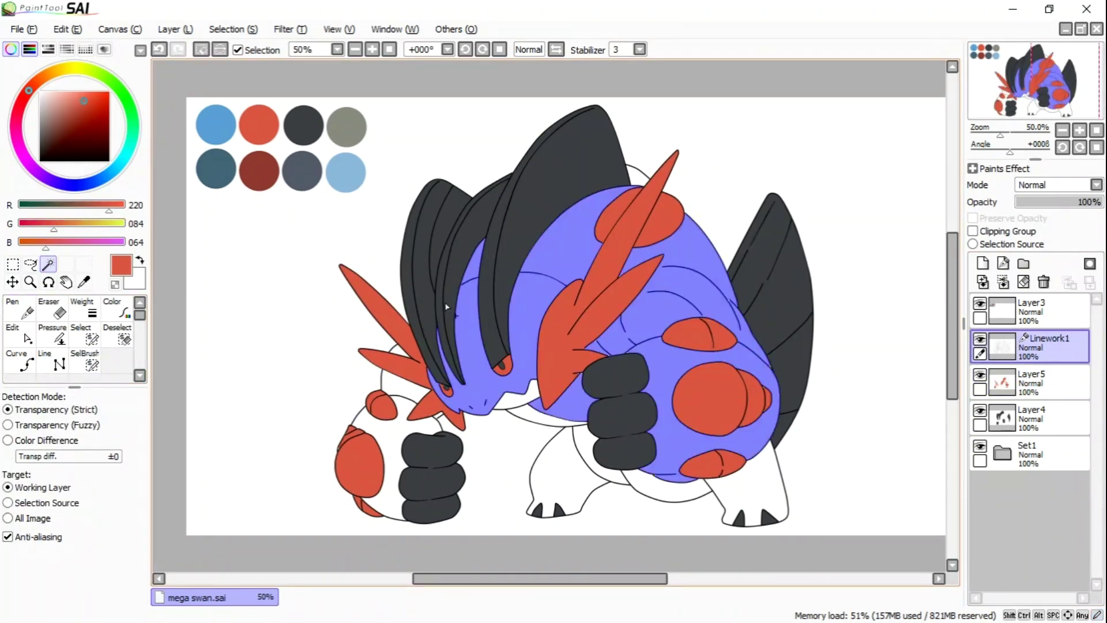
{"action": "key", "text": "ctrl+z"}
- Add the far arm and both legs to the body selection
{"action": "left_click", "coordinate": [430, 425]}
{"action": "left_click", "coordinate": [566, 493]}
{"action": "left_click", "coordinate": [732, 497]}
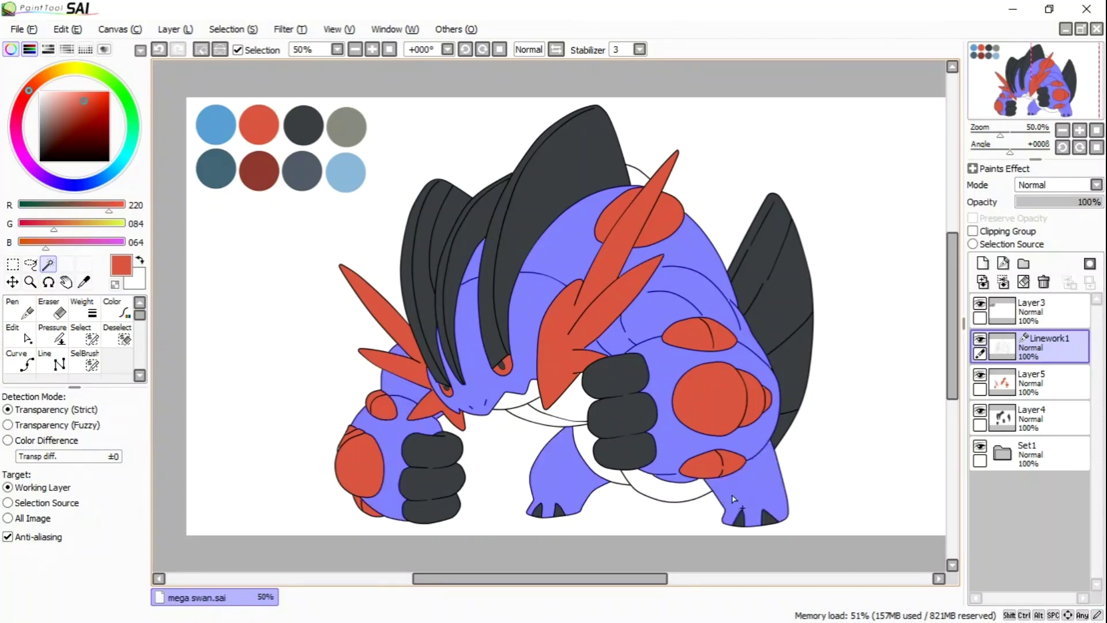
- Paint the selected body with the bright blue swatch colour on a new layer beneath the red fill layer
{"action": "left_click", "coordinate": [982, 263]}
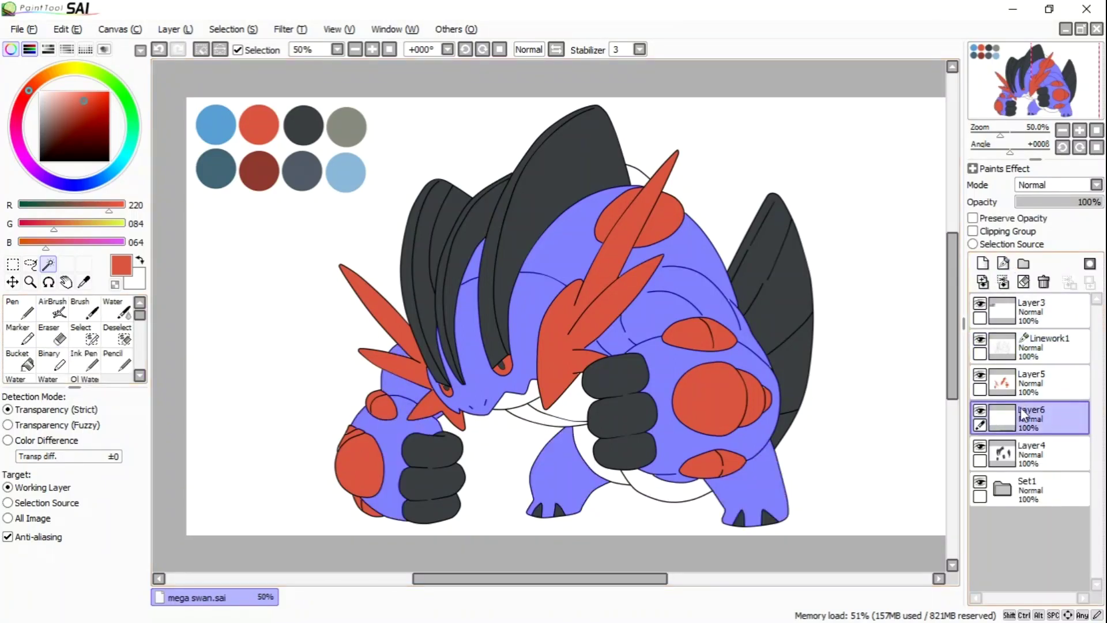
{"action": "left_click", "coordinate": [19, 308]}
{"action": "left_click", "coordinate": [216, 124], "text": "alt"}
{"action": "mouse_move", "coordinate": [403, 369]}
{"action": "left_mouse_down"}
{"action": "mouse_move", "coordinate": [482, 426]}
{"action": "mouse_move", "coordinate": [646, 358]}
{"action": "mouse_move", "coordinate": [720, 259]}
{"action": "left_mouse_up"}
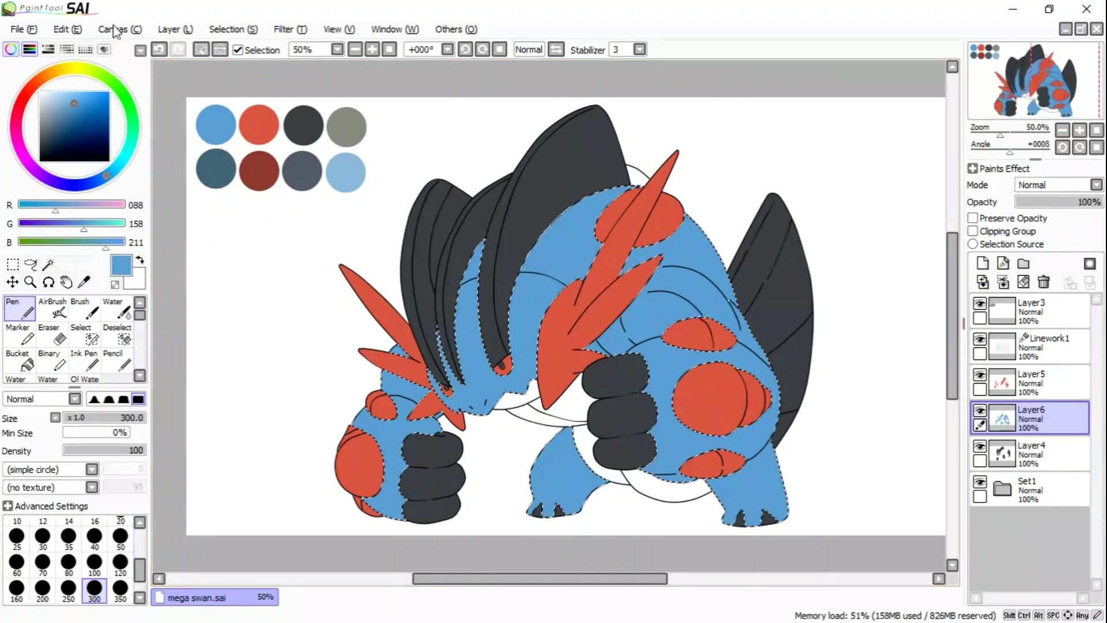
- Paint the selected lower jaw and belly olive grey on the red fill layer, and clear the selection
{"action": "left_click", "coordinate": [1032, 381]}
{"action": "left_click_drag", "start_coordinate": [600, 455], "coordinate": [519, 398]}
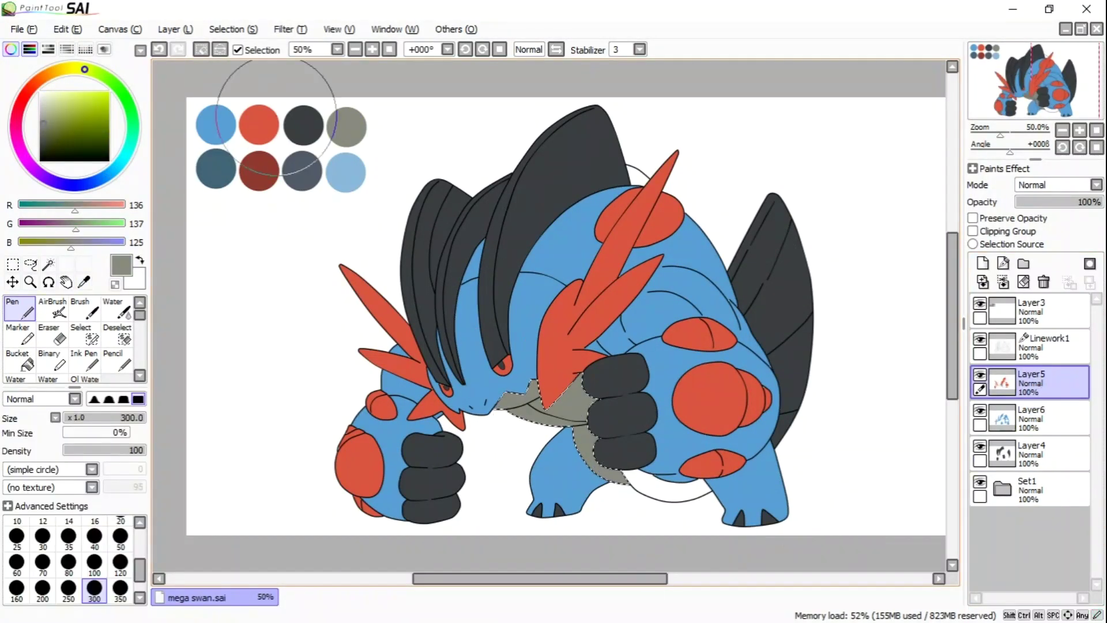
{"action": "left_click", "coordinate": [1049, 346]}
{"action": "left_click", "coordinate": [201, 50]}
- Select the unfilled curved area below the belly with the Magic Wand and paint it slate grey on the red fill layer
{"action": "left_click", "coordinate": [49, 264]}
{"action": "left_click", "coordinate": [663, 487]}
{"action": "left_click", "coordinate": [84, 282]}
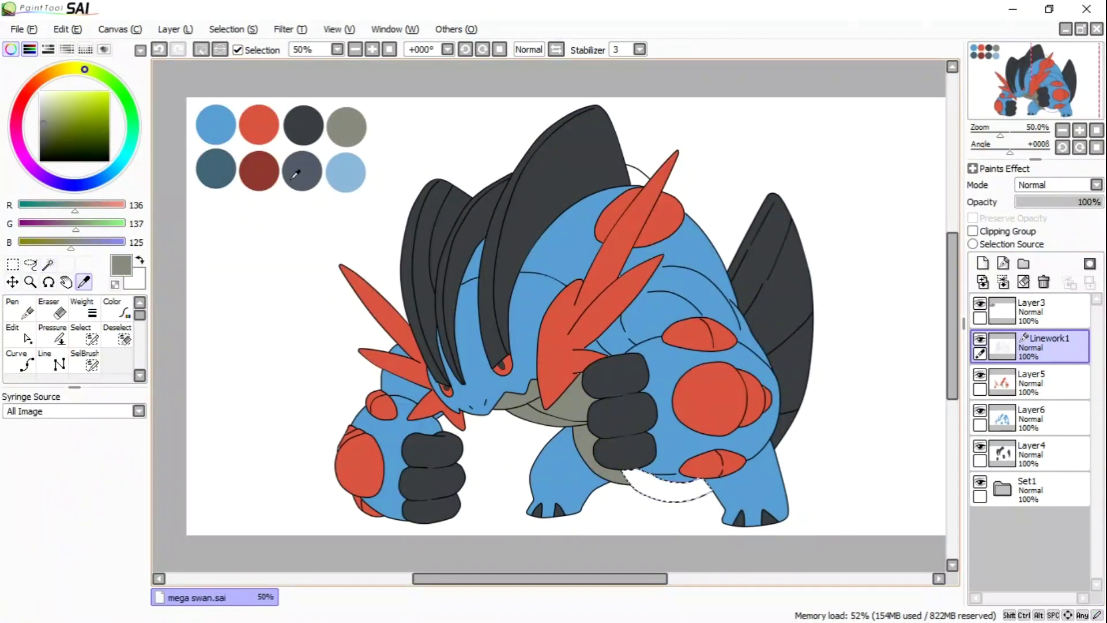
{"action": "left_click", "coordinate": [302, 170]}
{"action": "left_click", "coordinate": [1032, 380]}
{"action": "left_click", "coordinate": [20, 309]}
{"action": "left_click_drag", "start_coordinate": [628, 481], "coordinate": [706, 489]}
- Repaint the curved area below the belly with the dark grey swatch colour, and clear the selection
{"action": "left_click", "coordinate": [303, 124], "text": "alt"}
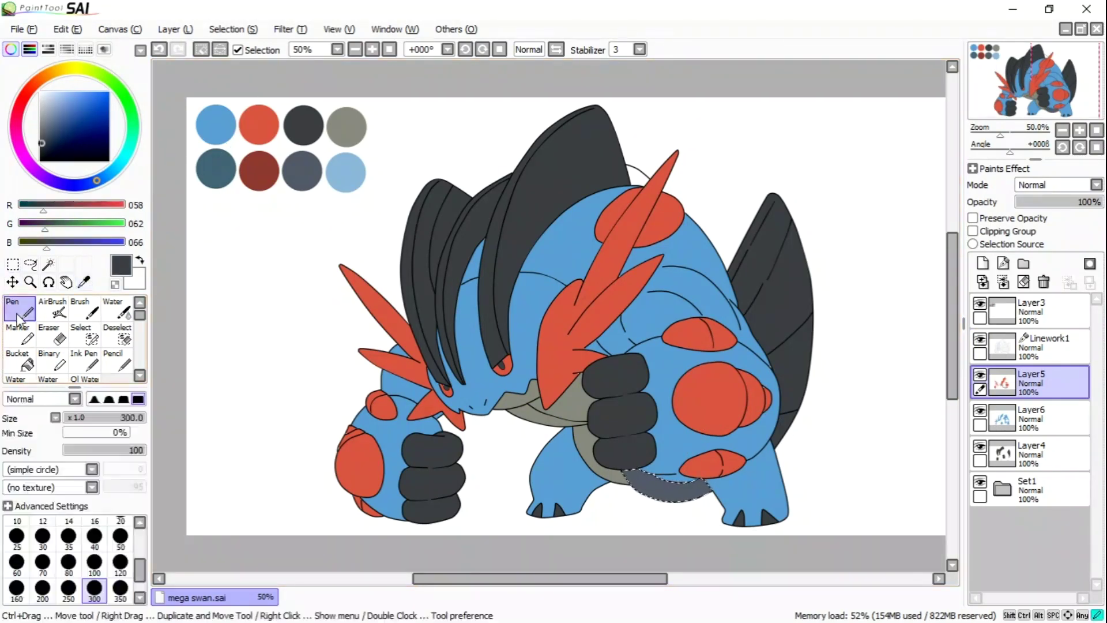
{"action": "left_click_drag", "start_coordinate": [634, 481], "coordinate": [706, 490]}
{"action": "left_click", "coordinate": [200, 49]}
- Select the unfilled sliver behind the tallest head fin from the linework and fill it dark grey on the dark fill layer
{"action": "left_click", "coordinate": [49, 264]}
{"action": "left_click", "coordinate": [1049, 346]}
{"action": "left_click", "coordinate": [634, 176]}
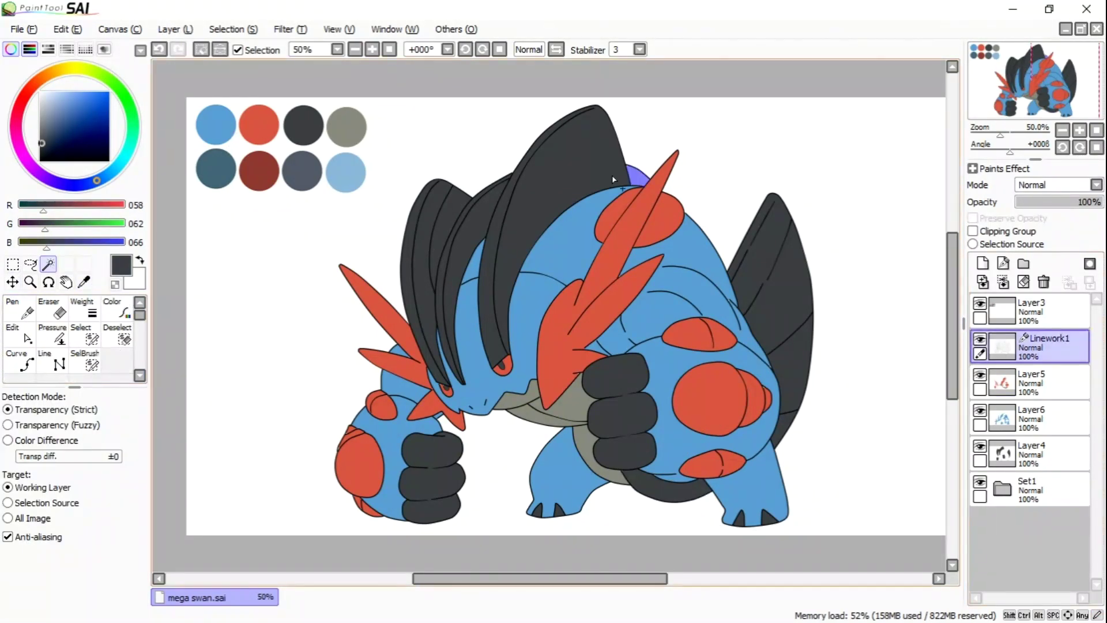
{"action": "left_click", "coordinate": [84, 282]}
{"action": "left_click", "coordinate": [1032, 452]}
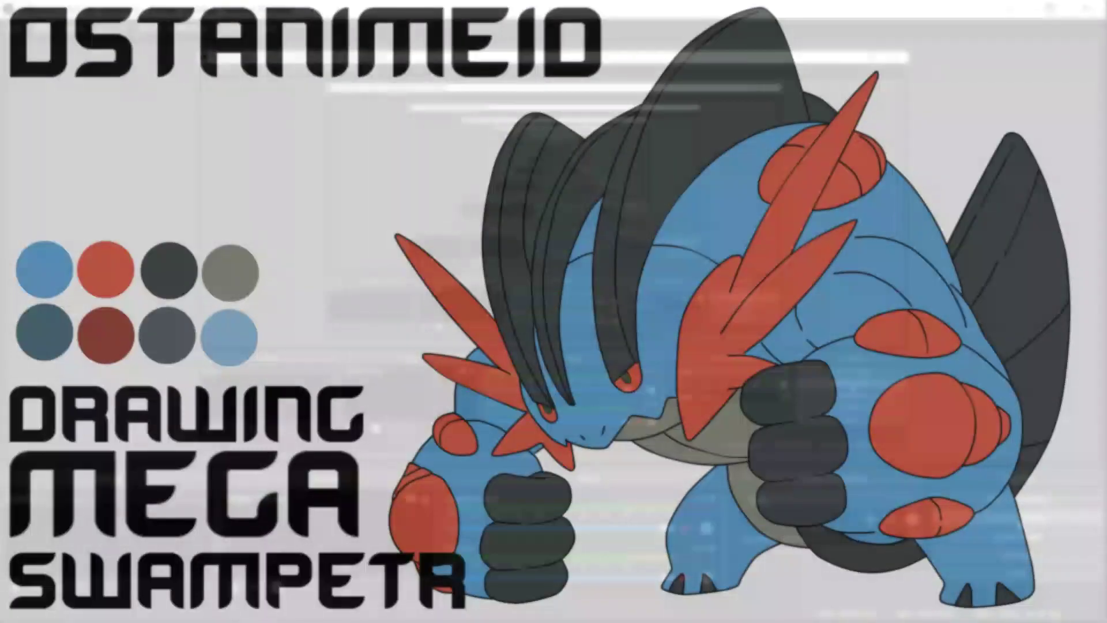